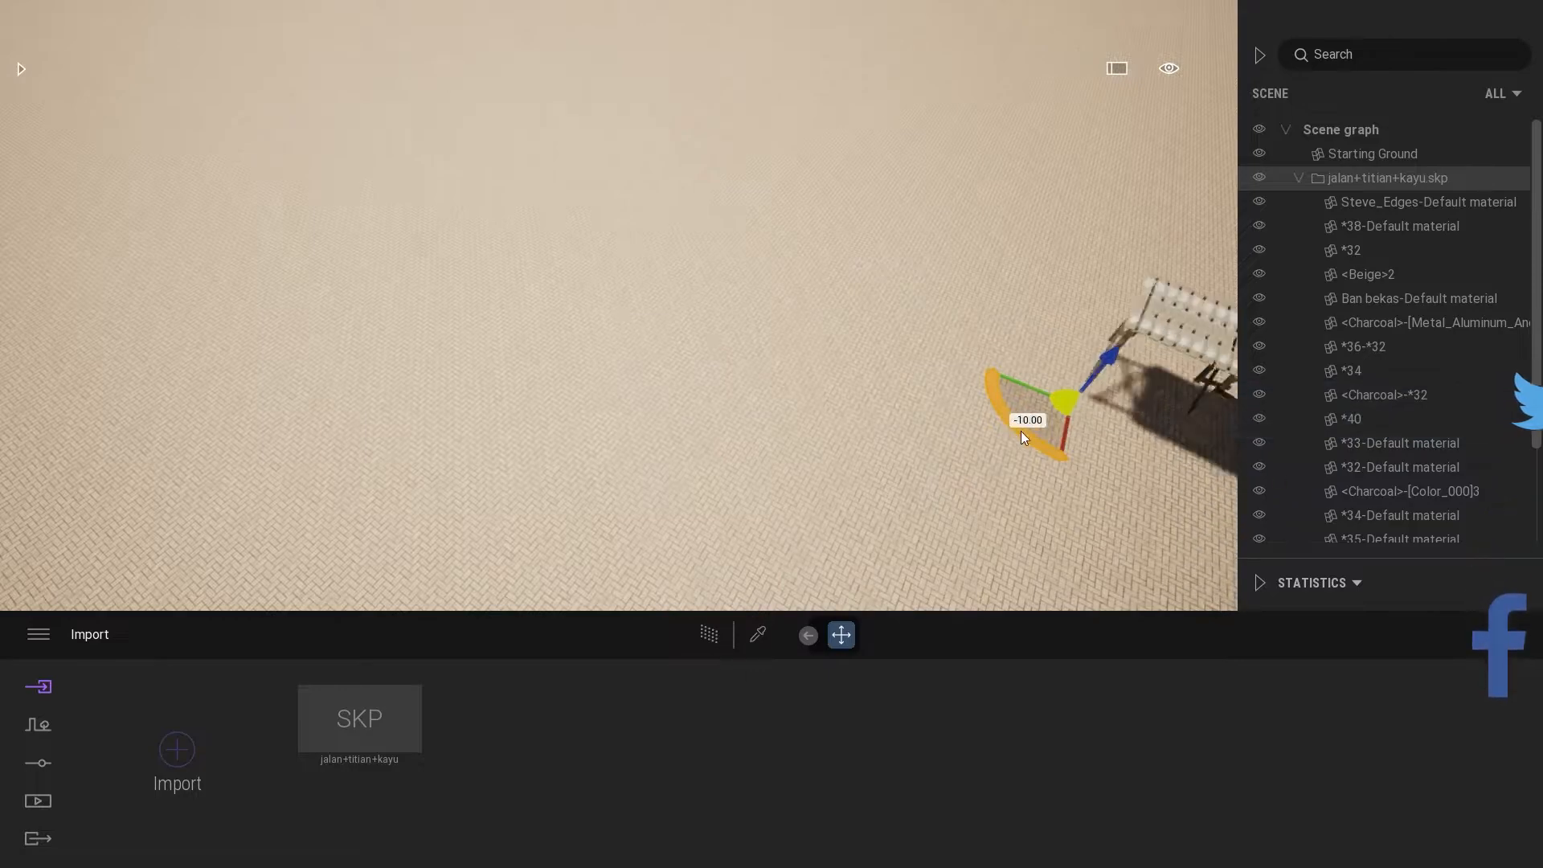
# - Remove the starting ground and place a Plane 10m primitive in front of the wooden walkway
pyautogui.click(22, 69)
pyautogui.scroll(-3, 618, 368)
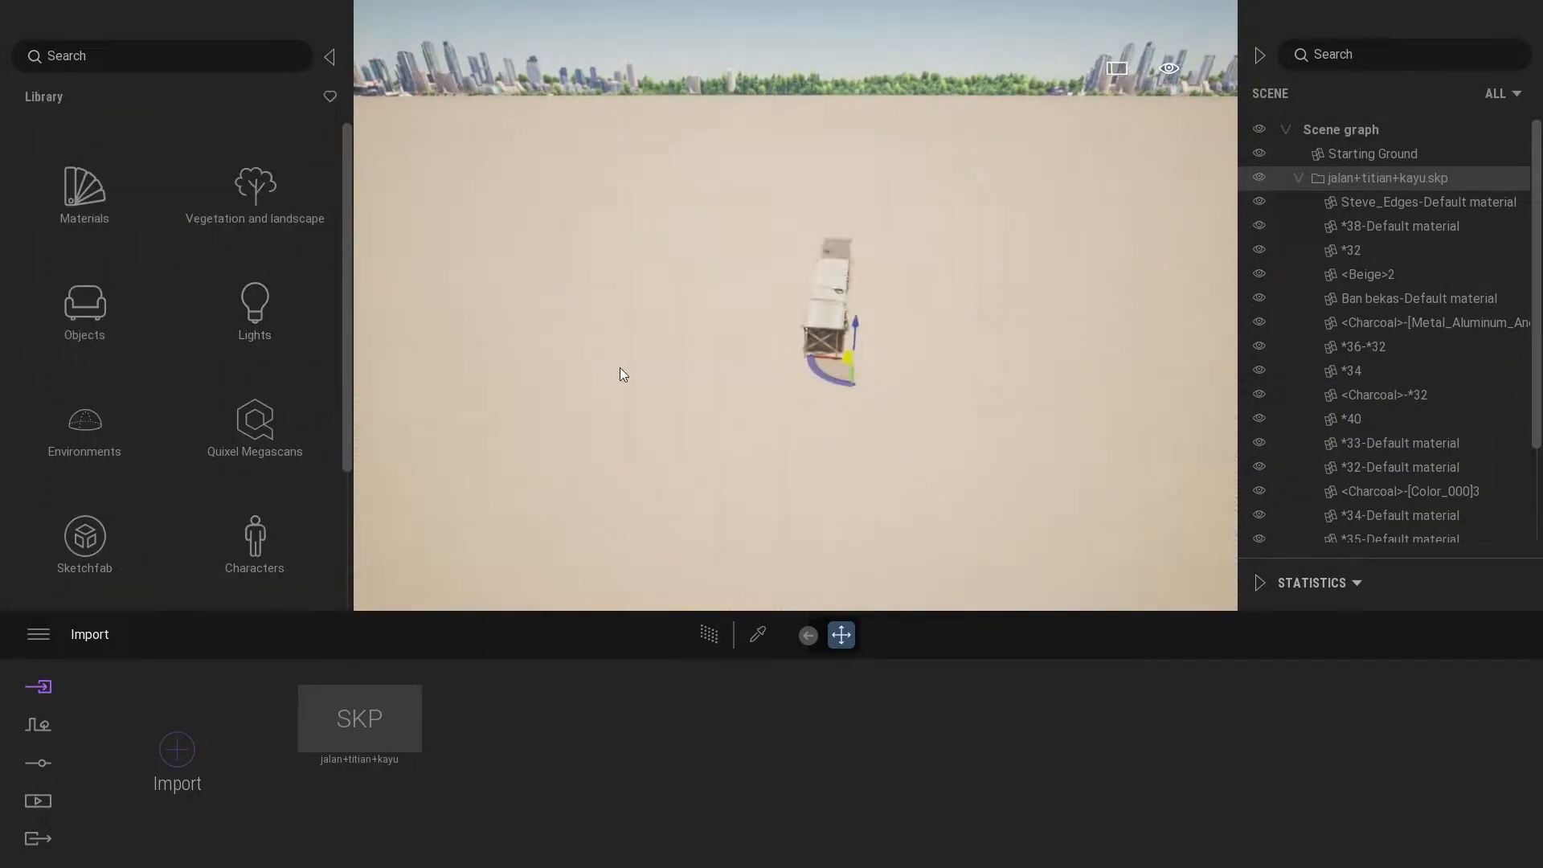
pyautogui.click(255, 426)
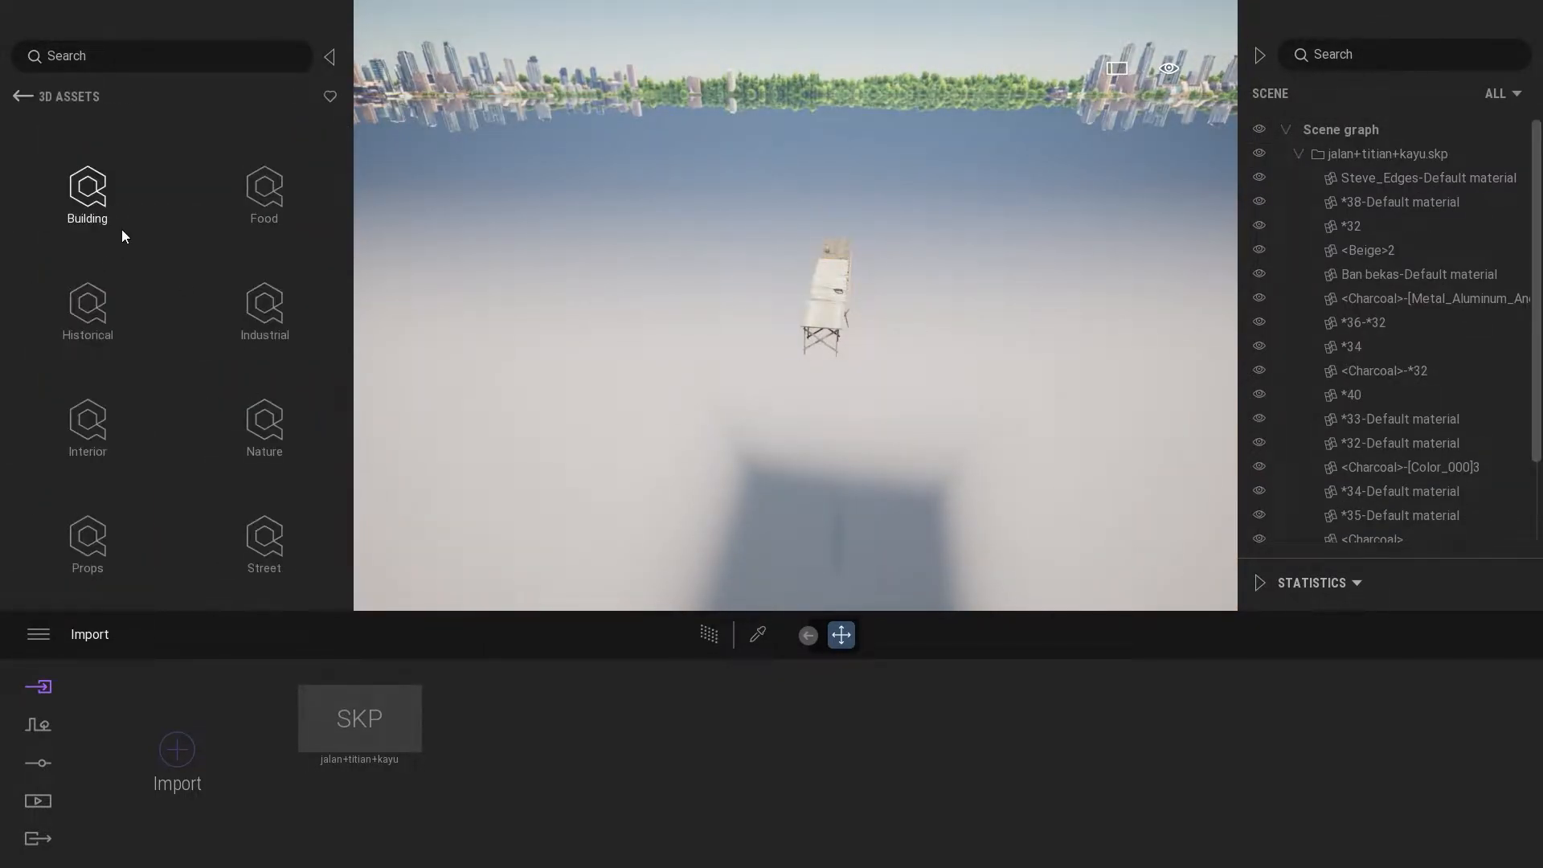
pyautogui.click(23, 96)
pyautogui.click(22, 96)
pyautogui.click(83, 284)
pyautogui.moveTo(85, 466); pyautogui.dragTo(810, 401)
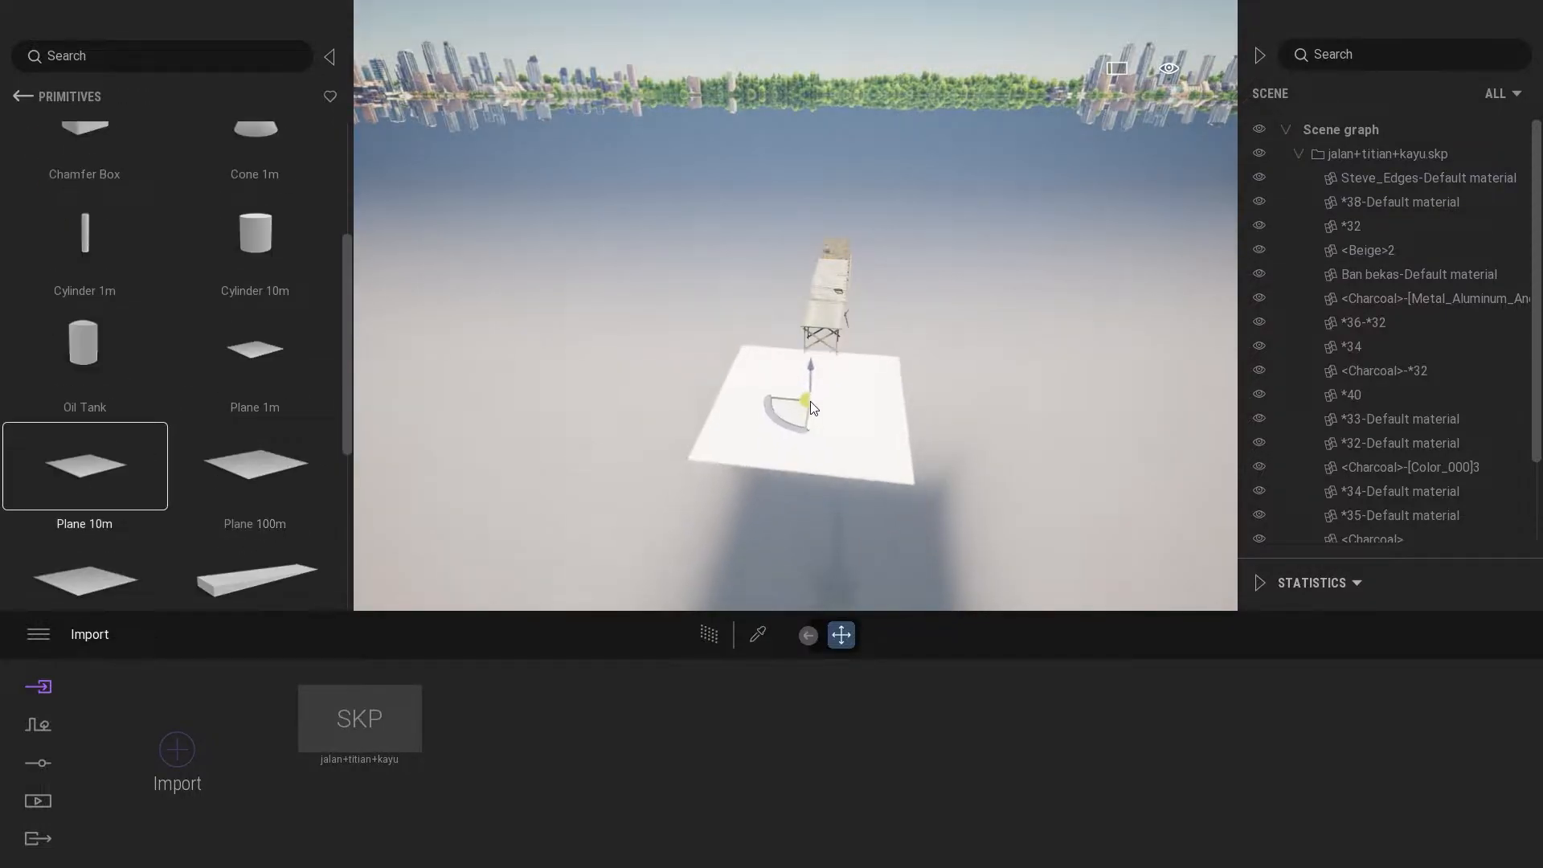
# - Place Massive Tundra Rock Formation assets from the mossy rocks library along both sides of the plane
pyautogui.keyDown('shift'); pyautogui.moveTo(814, 341); pyautogui.dragTo(807, 321, button='middle'); pyautogui.keyUp('shift')
pyautogui.scroll(-4, 808, 320)
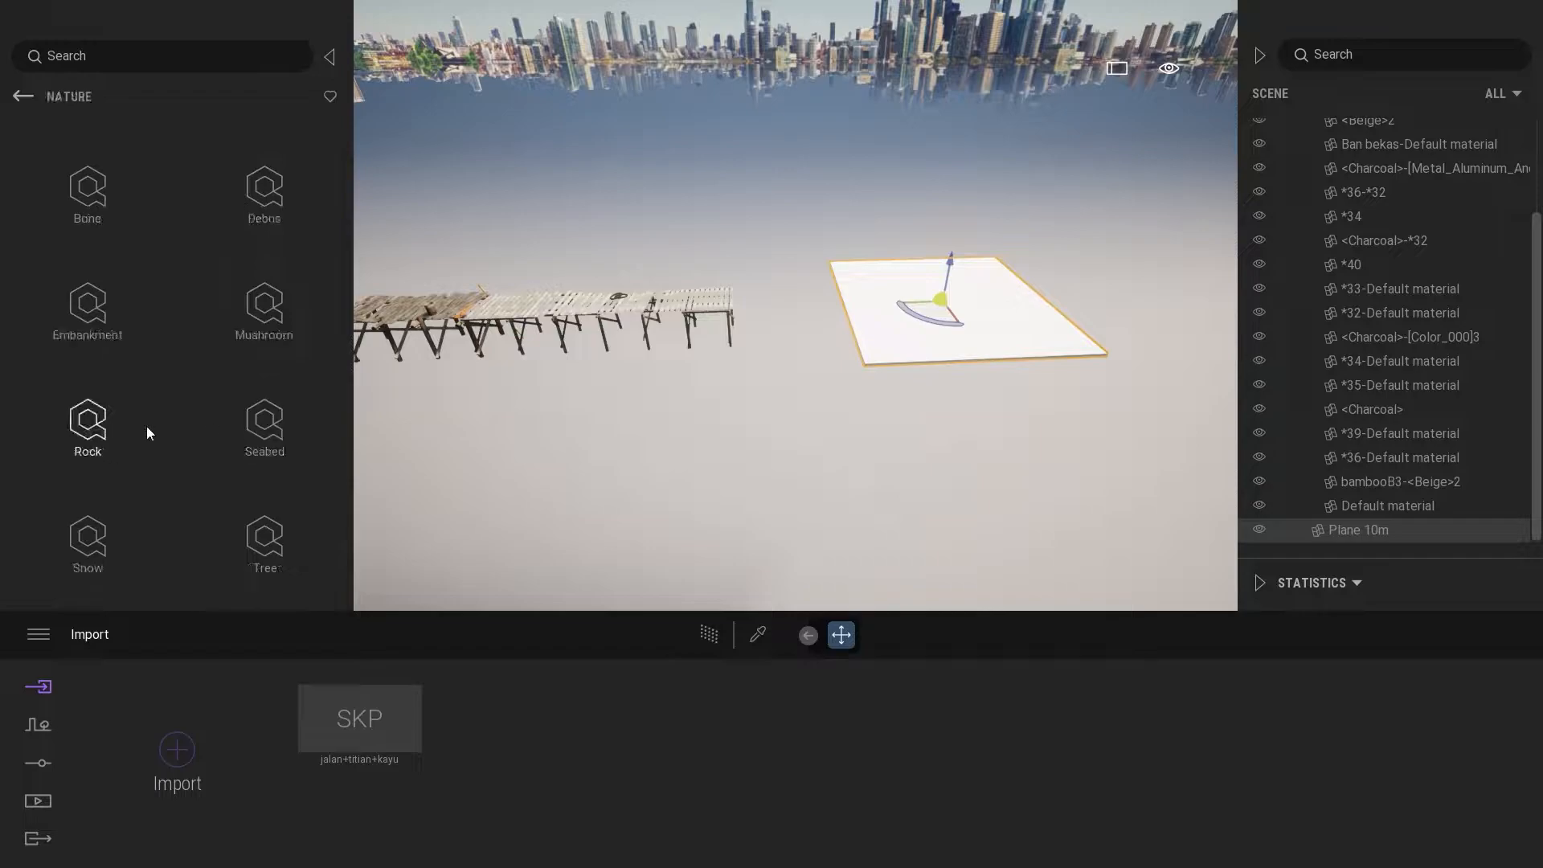
pyautogui.moveTo(345, 173); pyautogui.dragTo(346, 269)
pyautogui.moveTo(85, 247); pyautogui.dragTo(922, 322)
pyautogui.keyDown('shift'); pyautogui.moveTo(922, 321); pyautogui.dragTo(922, 353, button='middle'); pyautogui.keyUp('shift')
pyautogui.moveTo(900, 346); pyautogui.dragTo(834, 419)
pyautogui.keyDown('shift'); pyautogui.moveTo(834, 420); pyautogui.dragTo(730, 436, button='middle'); pyautogui.keyUp('shift')
pyautogui.moveTo(729, 435); pyautogui.dragTo(718, 438)
pyautogui.keyDown('shift'); pyautogui.moveTo(718, 439); pyautogui.dragTo(795, 410, button='middle'); pyautogui.keyUp('shift')
pyautogui.scroll(-3, 796, 410)
# - Place a Nordic Mossy Ground asset between the two rock formations and rotate it into line
pyautogui.moveTo(348, 260); pyautogui.dragTo(348, 339)
pyautogui.moveTo(256, 331); pyautogui.dragTo(598, 182)
pyautogui.scroll(5, 798, 356)
pyautogui.press('space')
pyautogui.press('space')
pyautogui.scroll(-5, 598, 182)
pyautogui.keyDown('shift'); pyautogui.moveTo(598, 182); pyautogui.dragTo(798, 177, button='middle'); pyautogui.keyUp('shift')
pyautogui.press('space')
pyautogui.moveTo(840, 232); pyautogui.dragTo(858, 229)
# - Duplicate the Nordic Mossy Ground beside the first one and adjust the pieces so they join between the rocks
pyautogui.keyDown('shift'); pyautogui.moveTo(792, 216); pyautogui.dragTo(963, 185); pyautogui.keyUp('shift')
pyautogui.click(828, 251)
pyautogui.press('space')
pyautogui.moveTo(808, 187); pyautogui.dragTo(842, 166)
pyautogui.click(1080, 190)
pyautogui.moveTo(958, 189)
pyautogui.mouseDown()
pyautogui.moveTo(1052, 181)
pyautogui.moveTo(960, 199)
pyautogui.mouseUp()
# - Delete the 10 m plane beneath the rocks
pyautogui.click(547, 345)
pyautogui.press('Delete')
pyautogui.press('d')
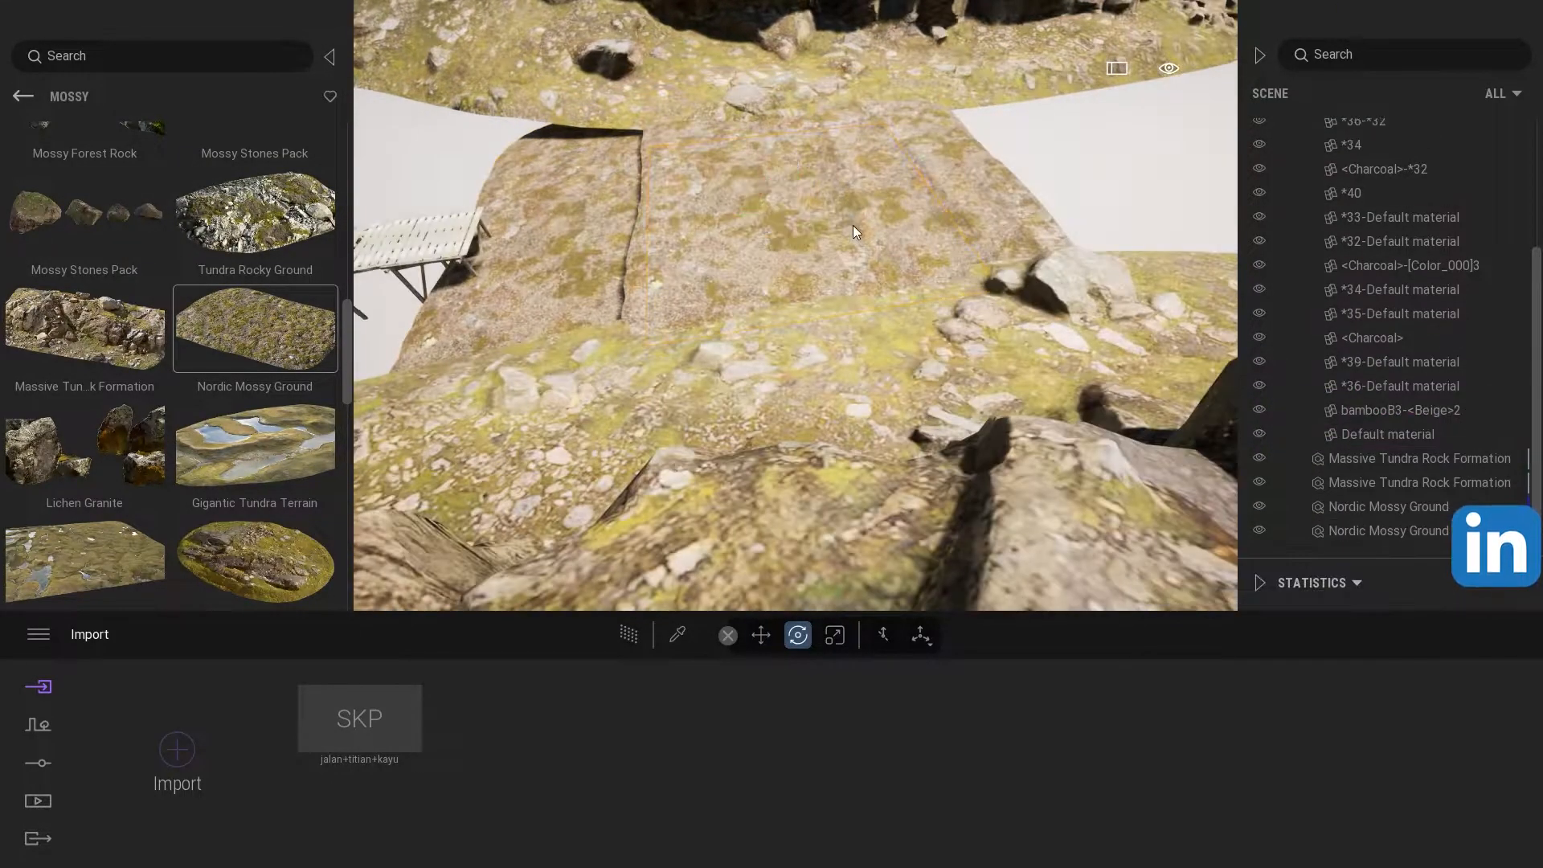
# - Add two Mossy Rock Face assets and a Mossy Mounds asset beside the mossy ground
pyautogui.scroll(-5, 280, 320)
pyautogui.moveTo(88, 421); pyautogui.dragTo(1085, 186)
pyautogui.scroll(-3, 327, 406)
pyautogui.moveTo(254, 438); pyautogui.dragTo(977, 159)
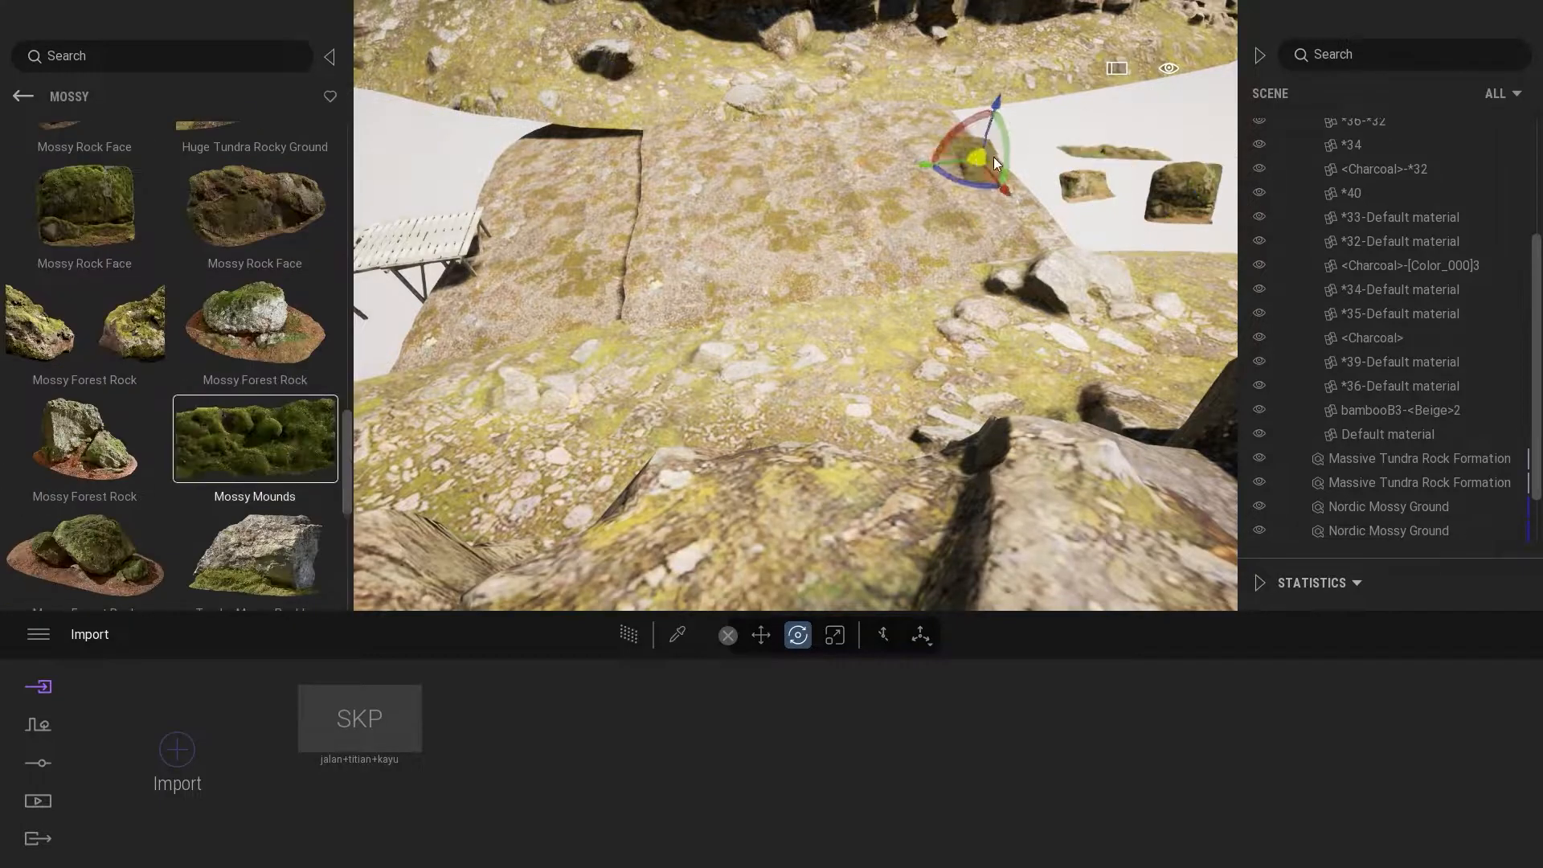
# - Rotate the Mossy Mounds and move it to the end of the ground next to the wooden walkway
pyautogui.moveTo(609, 157); pyautogui.dragTo(610, 60)
pyautogui.click(761, 635)
pyautogui.moveTo(612, 250); pyautogui.dragTo(612, 184)
pyautogui.moveTo(629, 216); pyautogui.dragTo(591, 219)
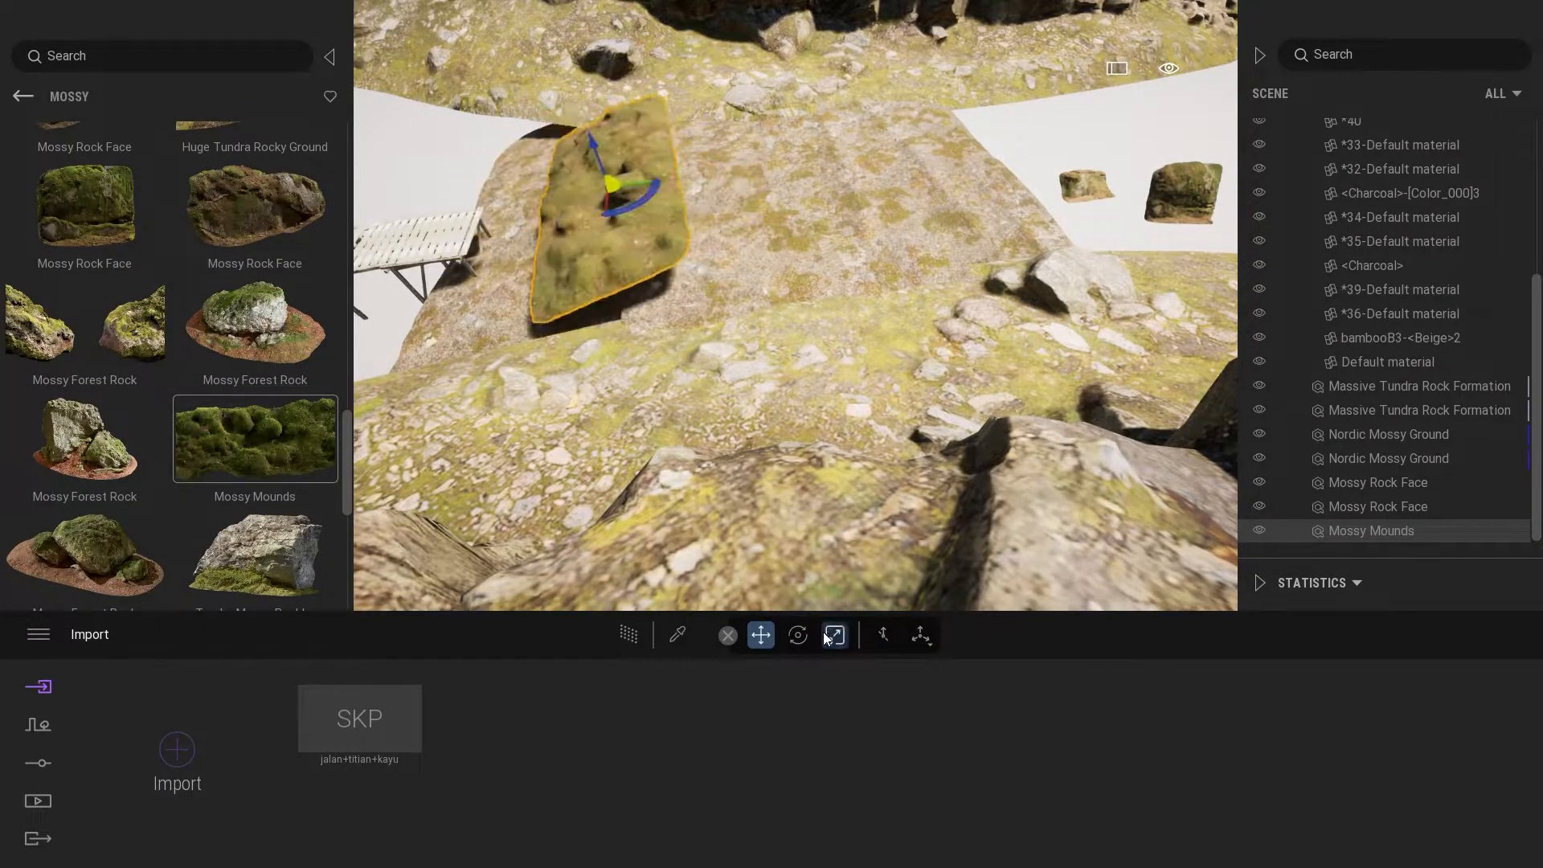
# - Duplicate the Mossy Mounds across the walkway end of the ground, rotating and positioning the copies to cover the edge
pyautogui.keyDown('shift'); pyautogui.moveTo(595, 166); pyautogui.dragTo(824, 137, button='middle'); pyautogui.keyUp('shift')
pyautogui.scroll(-3, 725, 230)
pyautogui.keyDown('shift'); pyautogui.moveTo(725, 229); pyautogui.dragTo(1067, 226); pyautogui.keyUp('shift')
pyautogui.click(741, 518)
pyautogui.click(1099, 164)
pyautogui.moveTo(1099, 165); pyautogui.dragTo(1097, 173)
pyautogui.keyDown('shift'); pyautogui.moveTo(1065, 214); pyautogui.dragTo(1169, 354); pyautogui.keyUp('shift')
pyautogui.click(741, 519)
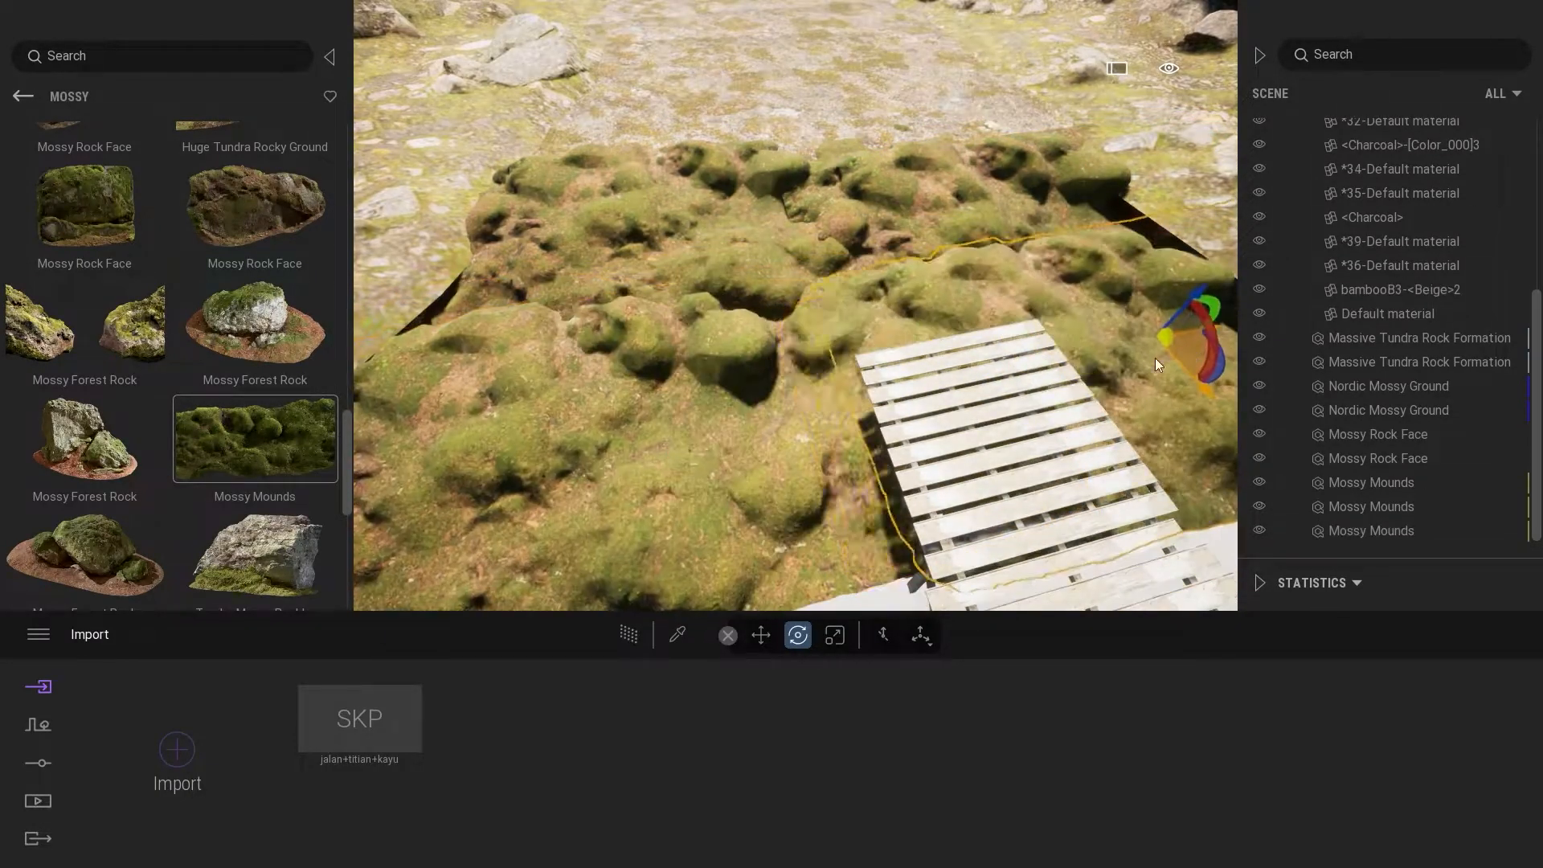
pyautogui.click(741, 518)
# - Add a Forest Roots asset from the tree roots library, scaled up, at the open edge of the mossy ground
pyautogui.keyDown('shift'); pyautogui.moveTo(884, 450); pyautogui.dragTo(388, 531, button='middle'); pyautogui.keyUp('shift')
pyautogui.scroll(5, 160, 322)
pyautogui.click(23, 95)
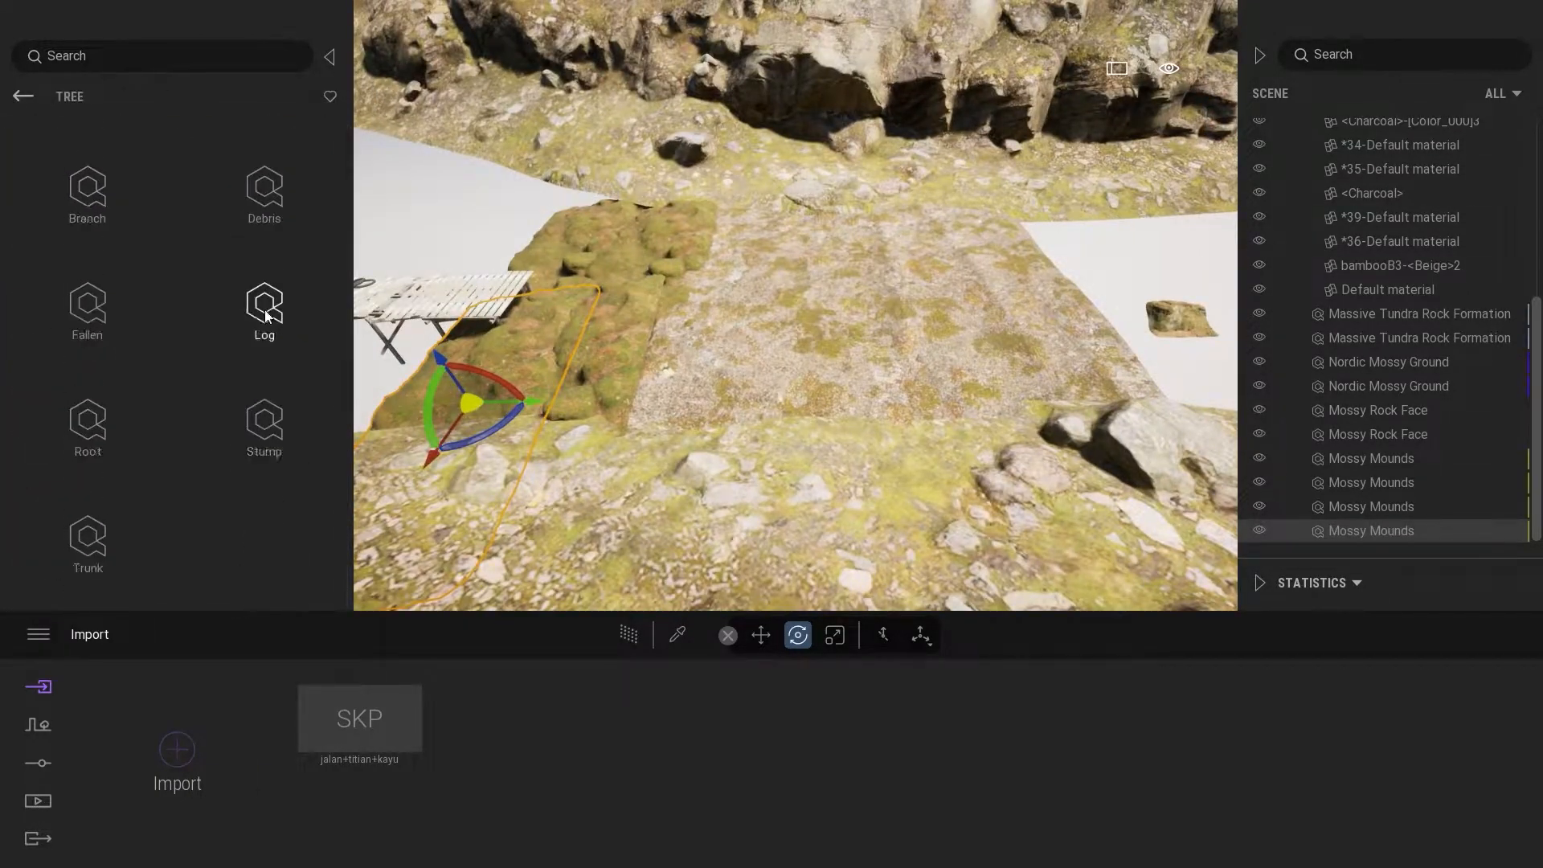
pyautogui.click(266, 310)
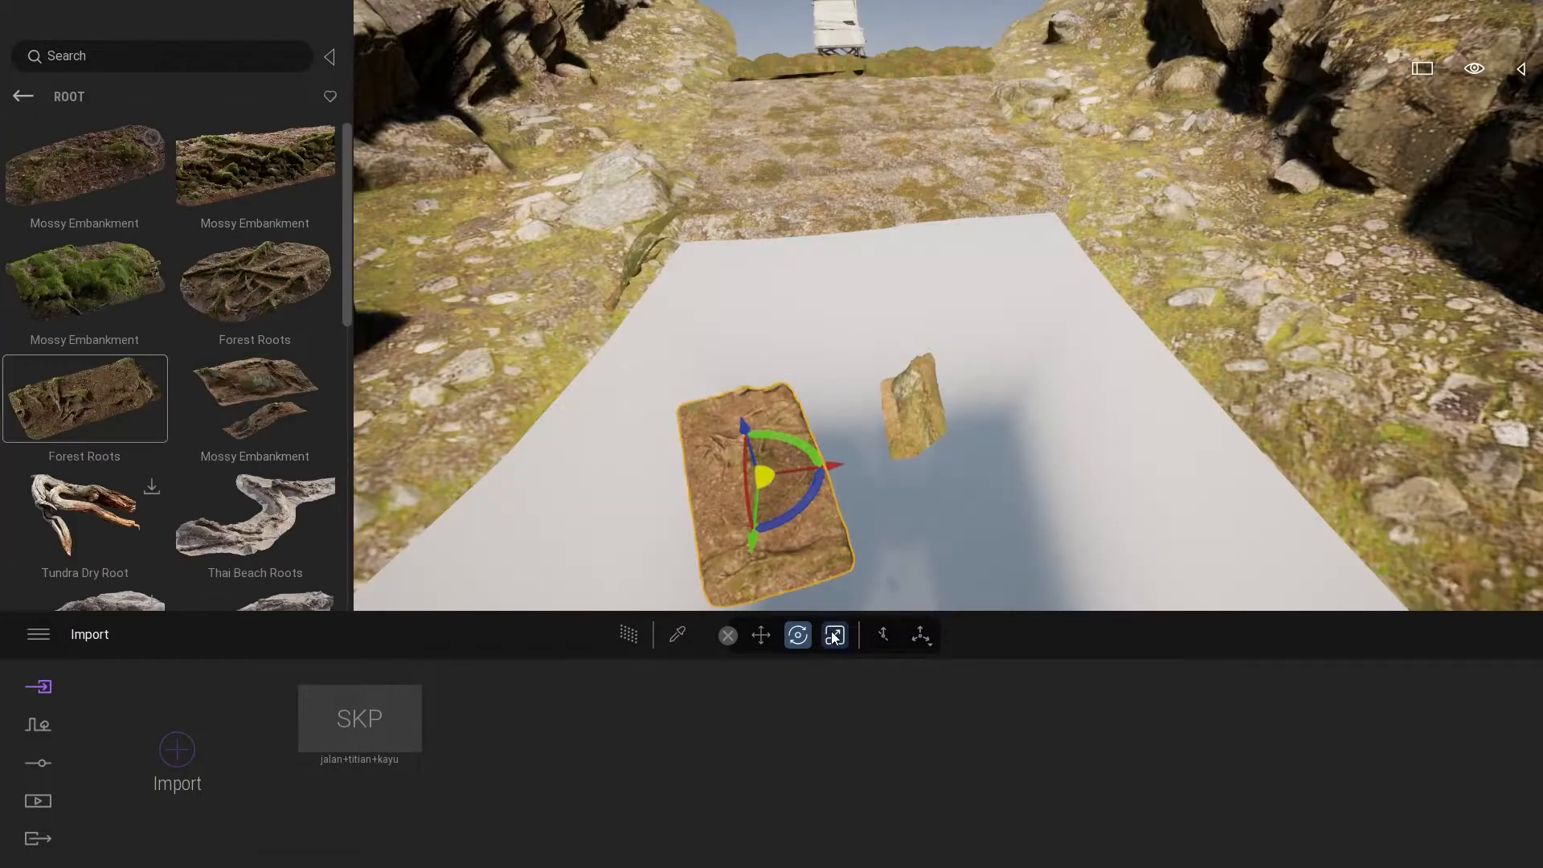
pyautogui.click(834, 634)
pyautogui.moveTo(764, 477); pyautogui.dragTo(861, 495)
pyautogui.click(761, 635)
pyautogui.moveTo(816, 497); pyautogui.dragTo(754, 221)
# - Adjust the Forest Roots position and duplicate it sideways along the open edge of the mossy ground
pyautogui.keyDown('shift'); pyautogui.moveTo(827, 354); pyautogui.dragTo(1045, 378, button='middle'); pyautogui.keyUp('shift')
pyautogui.moveTo(931, 103); pyautogui.dragTo(930, 124)
pyautogui.moveTo(942, 209); pyautogui.dragTo(1263, 132)
pyautogui.click(741, 519)
pyautogui.keyDown('shift'); pyautogui.moveTo(1253, 201); pyautogui.dragTo(1013, 249, button='middle'); pyautogui.keyUp('shift')
pyautogui.moveTo(1017, 233); pyautogui.dragTo(1134, 172)
pyautogui.moveTo(1114, 204); pyautogui.dragTo(1005, 221)
pyautogui.click(741, 518)
# - Reposition the copied Forest Roots and add another copy to fill the rest of the ground's edge
pyautogui.moveTo(1019, 240); pyautogui.dragTo(812, 253)
pyautogui.moveTo(1003, 225); pyautogui.dragTo(996, 203)
pyautogui.moveTo(1005, 138); pyautogui.dragTo(1005, 141)
pyautogui.keyDown('shift'); pyautogui.moveTo(1006, 174); pyautogui.dragTo(745, 305); pyautogui.keyUp('shift')
pyautogui.click(741, 518)
# - Duplicate a Forest Roots piece to the walkway end beside the mossy mounds and adjust its height
pyautogui.keyDown('shift'); pyautogui.moveTo(772, 337); pyautogui.dragTo(868, 321, button='middle'); pyautogui.keyUp('shift')
pyautogui.scroll(-3, 884, 289)
pyautogui.keyDown('shift'); pyautogui.moveTo(912, 273); pyautogui.dragTo(892, 115); pyautogui.keyUp('shift')
pyautogui.click(741, 518)
pyautogui.moveTo(884, 59); pyautogui.dragTo(884, 64)
# - Browse the Quixel nature categories, including Seabed, for more terrain assets
pyautogui.click(24, 95)
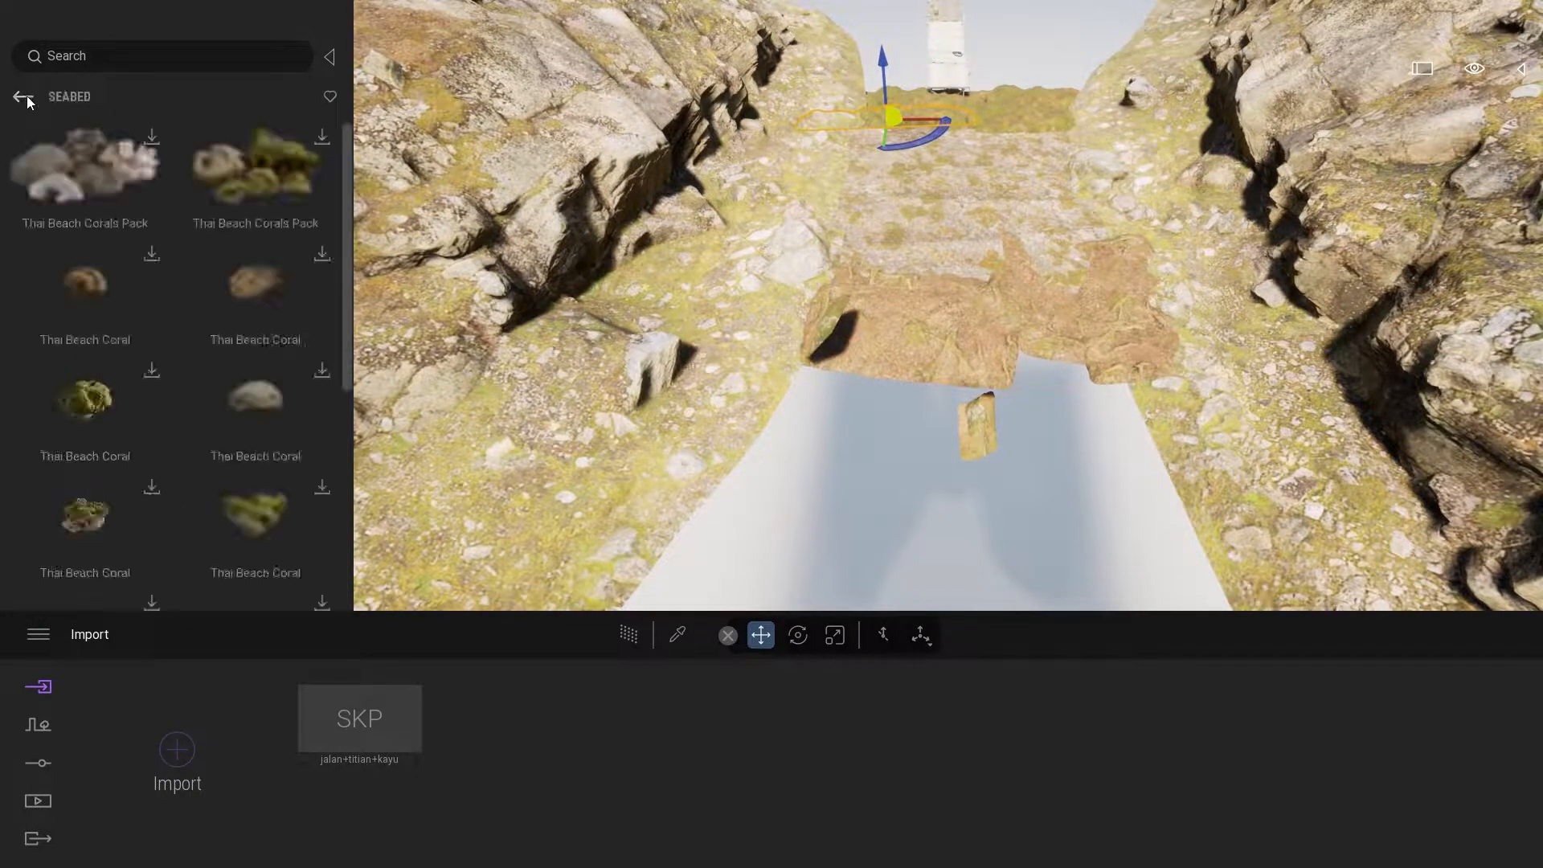
pyautogui.click(256, 197)
pyautogui.scroll(-8, 210, 138)
pyautogui.click(23, 96)
pyautogui.scroll(-2, 240, 462)
pyautogui.click(240, 464)
pyautogui.scroll(-5, 241, 338)
pyautogui.click(23, 96)
pyautogui.scroll(-2, 121, 266)
# - Place an Icelandic Terrain asset from the volcanic rocks against the inner side of the left rock formation
pyautogui.click(255, 560)
pyautogui.moveTo(347, 212); pyautogui.dragTo(347, 288)
pyautogui.moveTo(88, 442); pyautogui.dragTo(968, 274)
# - Place an Icelandic Rock Assembly in front of the ground and collapse the imported walkway model in the scene graph
pyautogui.press('s')
pyautogui.scroll(-8, 334, 362)
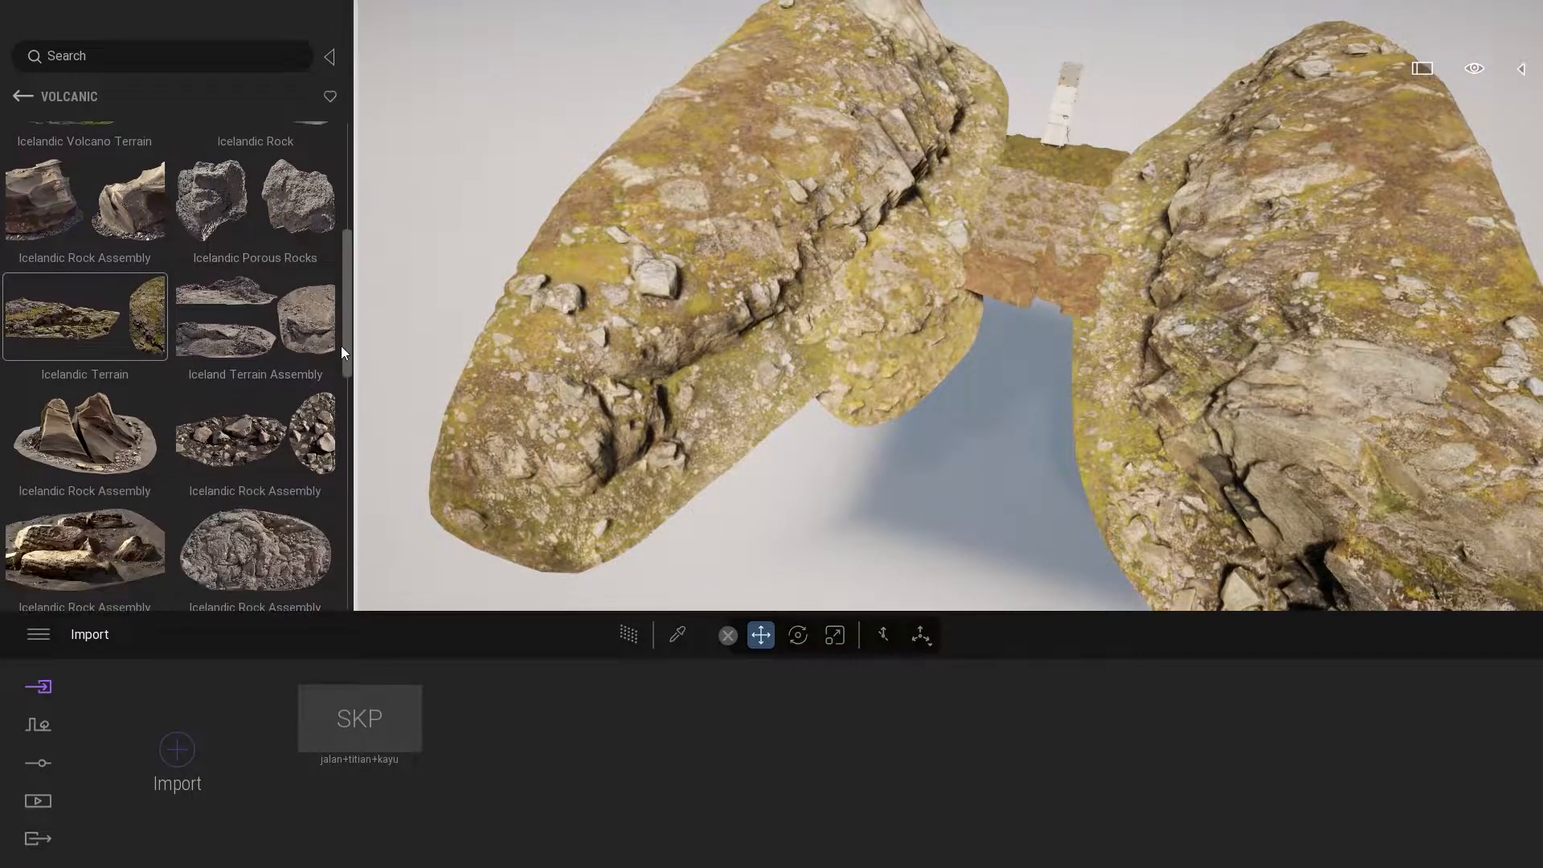
pyautogui.scroll(7, 128, 411)
pyautogui.moveTo(86, 269); pyautogui.dragTo(788, 483)
pyautogui.moveTo(1000, 487); pyautogui.dragTo(1004, 285, button='right')
pyautogui.click(1520, 69)
pyautogui.moveTo(1539, 434); pyautogui.dragTo(1538, 229)
pyautogui.click(1299, 154)
# - Place a Plane 10m primitive between the rocks and move it against the forest roots
pyautogui.click(22, 96)
pyautogui.click(23, 96)
pyautogui.click(90, 288)
pyautogui.moveTo(176, 492); pyautogui.dragTo(844, 233)
pyautogui.moveTo(857, 133); pyautogui.dragTo(909, 55)
pyautogui.moveTo(909, 57); pyautogui.dragTo(812, 295, button='right')
pyautogui.moveTo(812, 295); pyautogui.dragTo(828, 253)
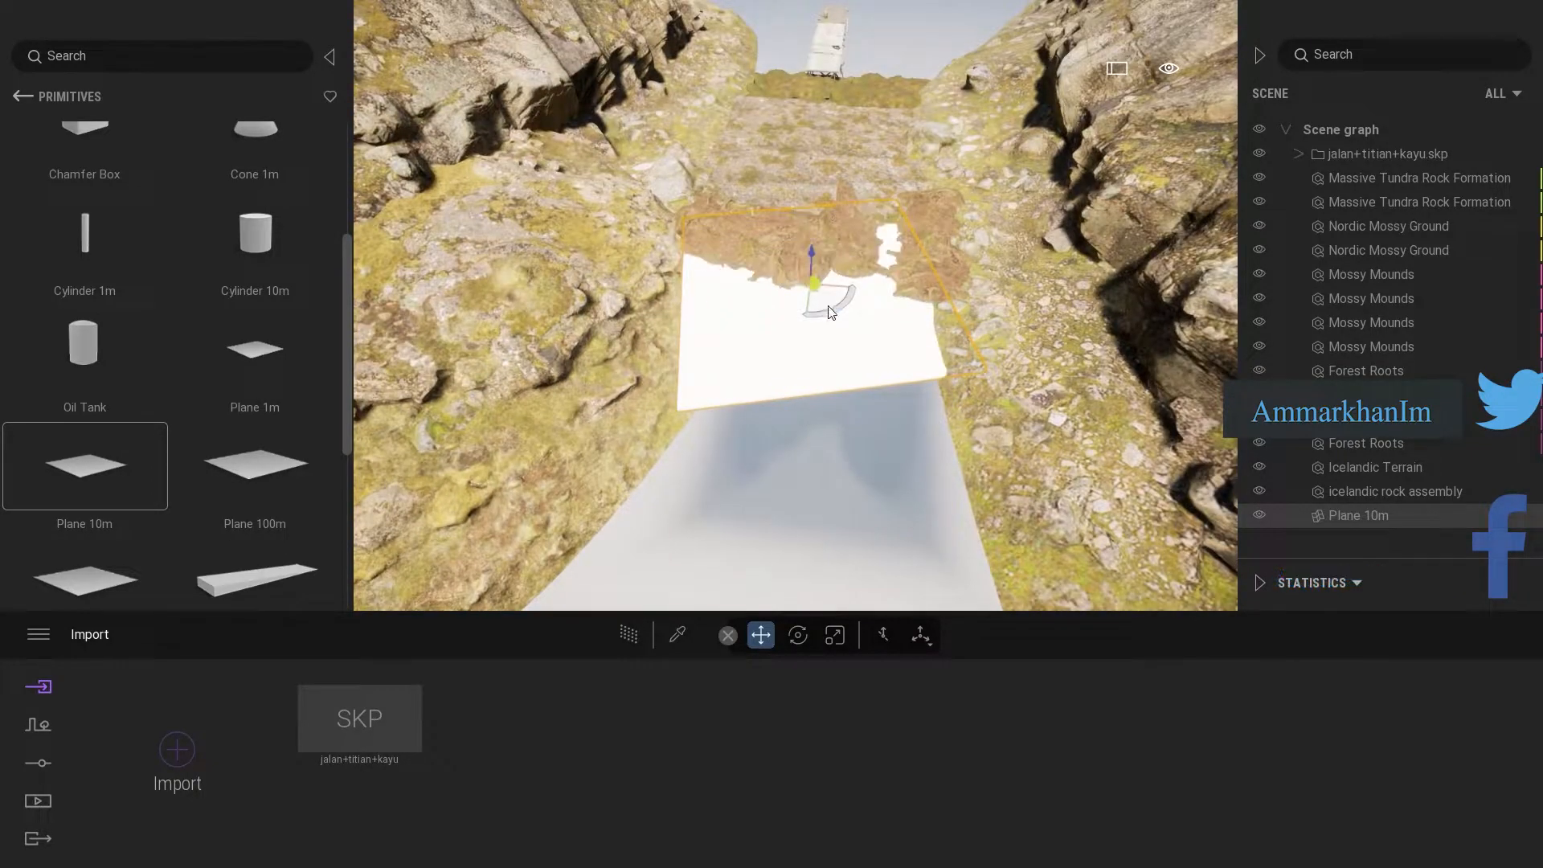
# - Scale up the plane until it fills the gap between the two rock formations
pyautogui.click(834, 635)
pyautogui.moveTo(806, 313); pyautogui.dragTo(853, 433)
pyautogui.click(838, 639)
pyautogui.moveTo(789, 398); pyautogui.dragTo(828, 450, button='right')
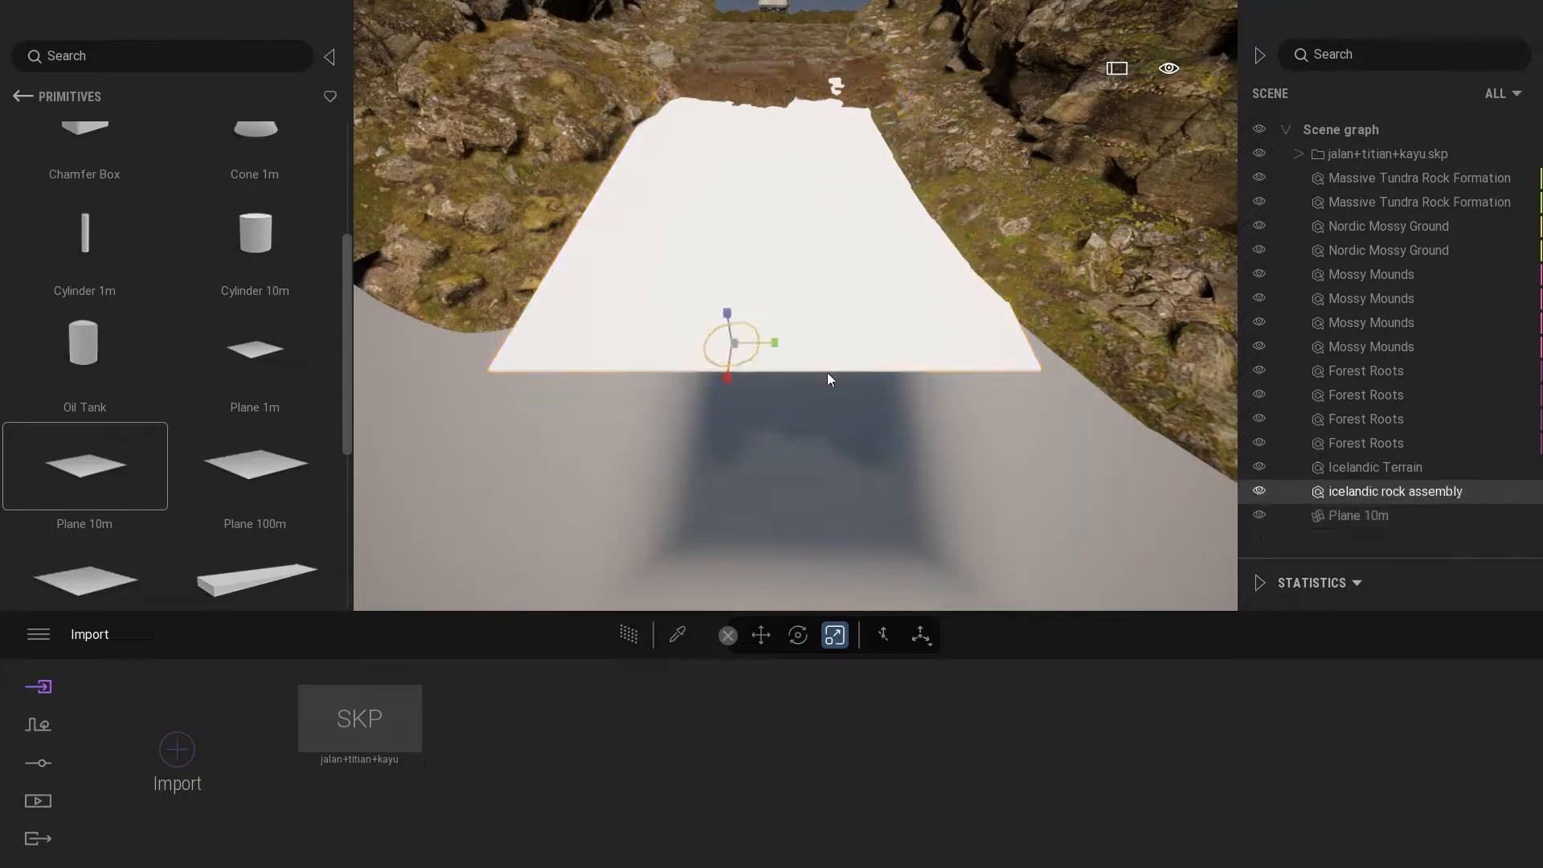
# - Scale the Icelandic rock assembly and make three copies across the seam between the forest roots and the plane
pyautogui.moveTo(781, 147); pyautogui.dragTo(804, 147)
pyautogui.moveTo(804, 241); pyautogui.dragTo(812, 418, button='right')
pyautogui.moveTo(780, 294); pyautogui.dragTo(953, 251)
pyautogui.click(762, 634)
pyautogui.click(756, 528)
pyautogui.click(732, 521)
pyautogui.click(731, 521)
pyautogui.moveTo(771, 402); pyautogui.dragTo(763, 322, button='right')
# - Apply the Mossy Rocky Ground surface material to the plane
pyautogui.click(22, 95)
pyautogui.moveTo(347, 177); pyautogui.dragTo(349, 286)
pyautogui.click(254, 354)
pyautogui.click(148, 228)
pyautogui.moveTo(348, 177); pyautogui.dragTo(347, 265)
pyautogui.moveTo(85, 419); pyautogui.dragTo(739, 482)
# - Set the Mossy Rocky Ground texture's Y stretch to 2.12 and adjust its X stretch
pyautogui.moveTo(796, 418); pyautogui.dragTo(808, 620, button='right')
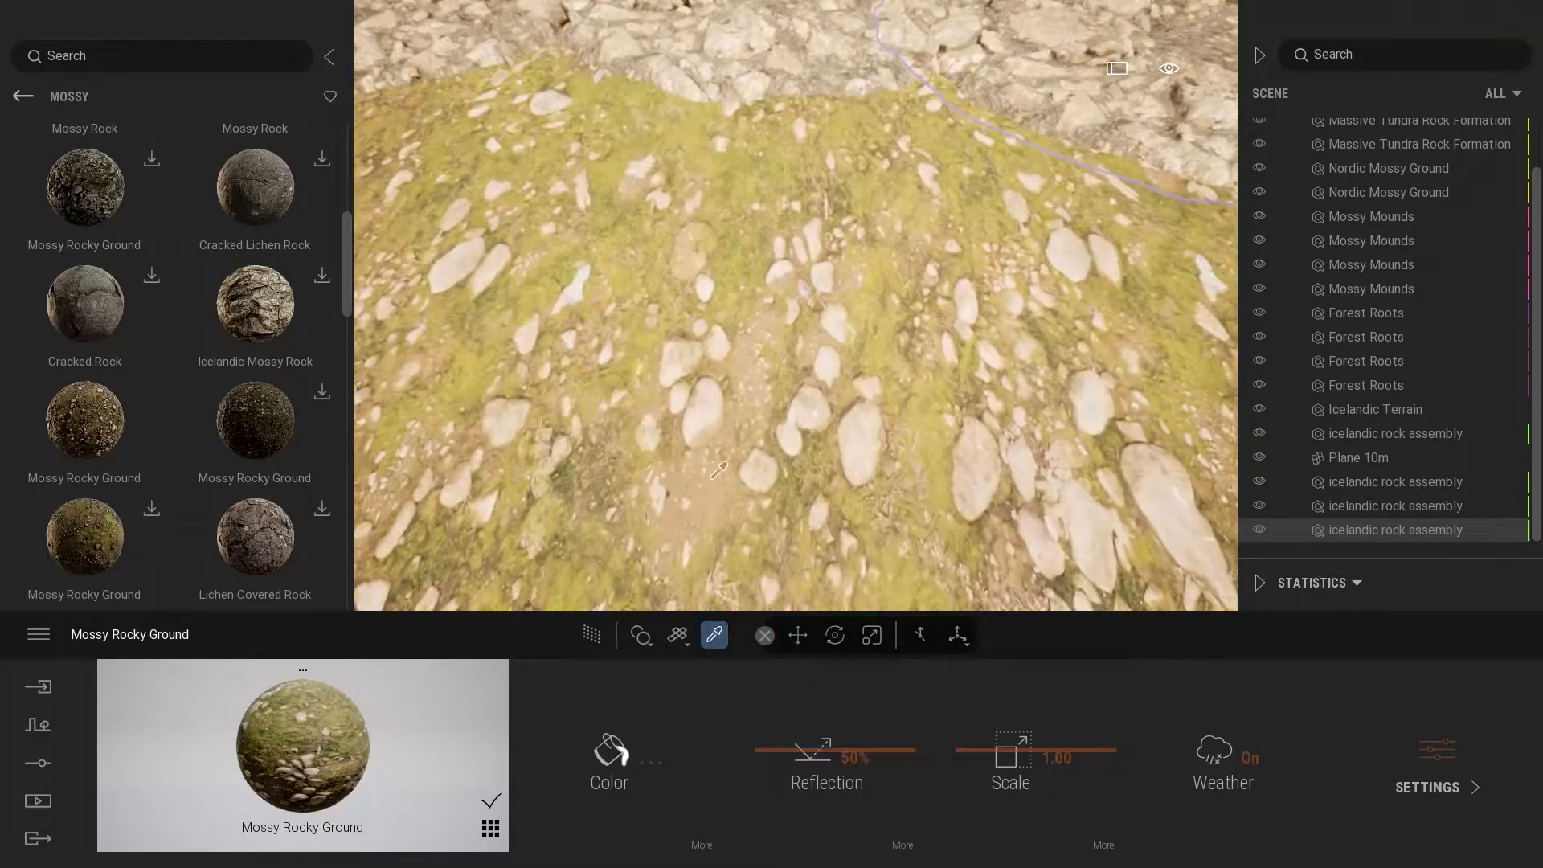
pyautogui.click(1050, 786)
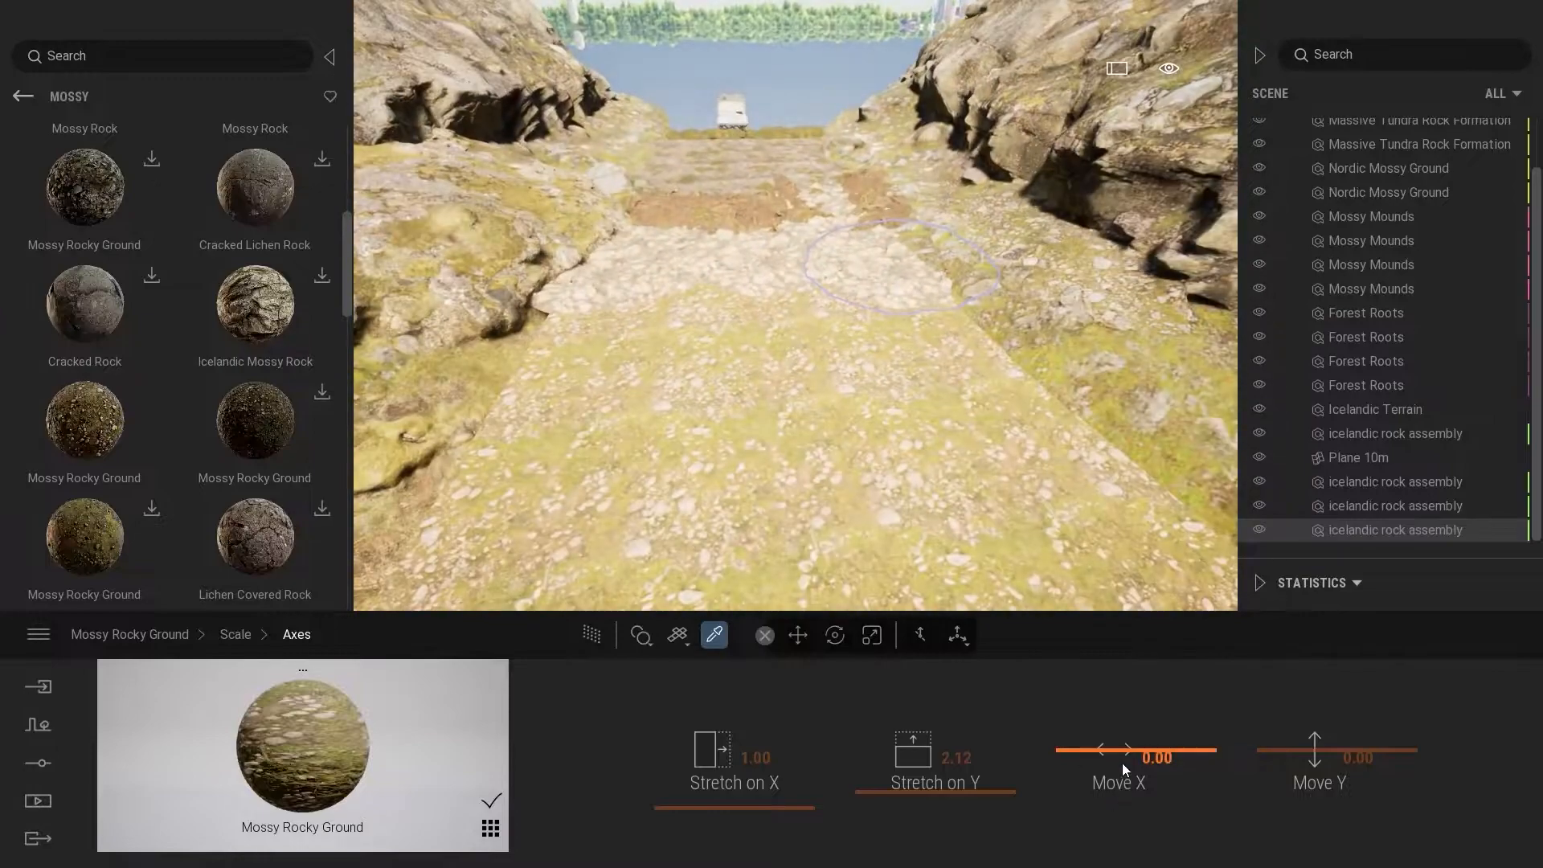
pyautogui.moveTo(713, 807); pyautogui.dragTo(723, 807)
pyautogui.click(235, 635)
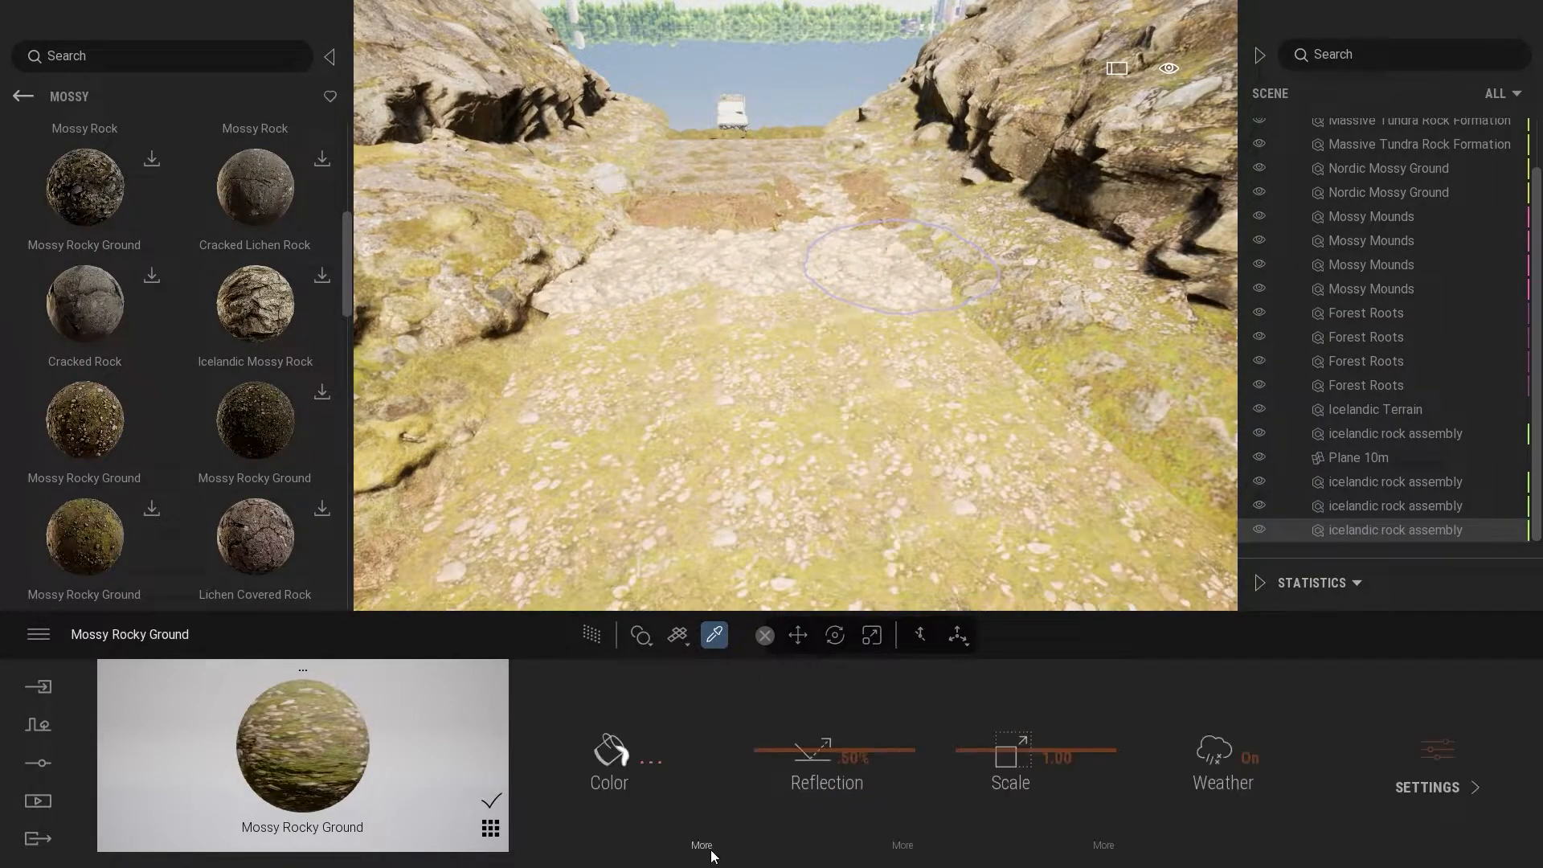
pyautogui.click(80, 645)
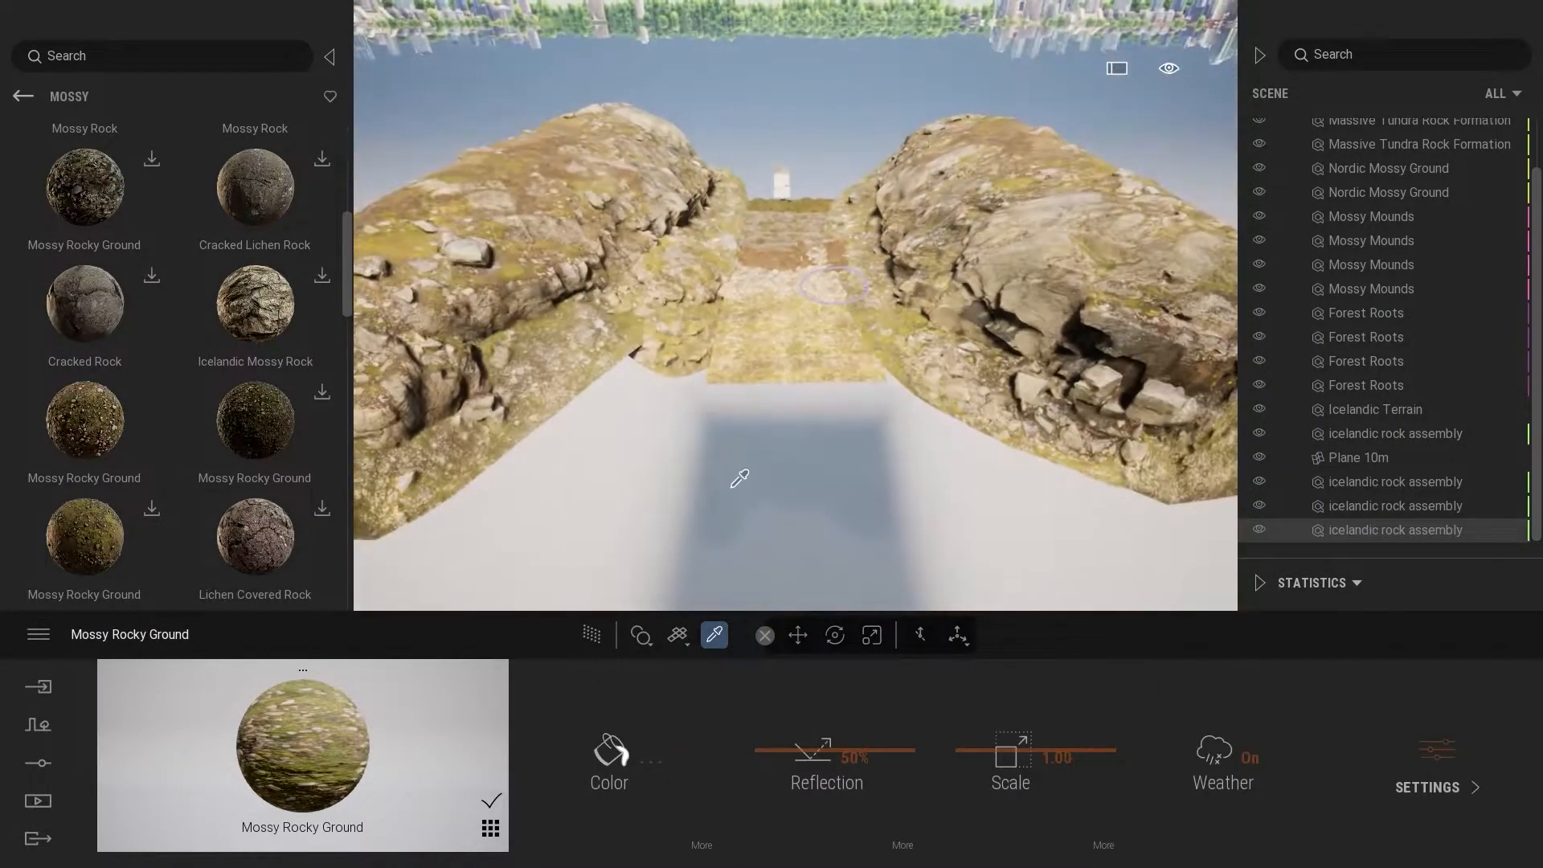
# - Create a media image looking along the ground to the wooden walkway and enlarge the mossy mounds in front of it
pyautogui.click(23, 95)
pyautogui.click(38, 801)
pyautogui.click(296, 788)
pyautogui.press('w')
pyautogui.moveTo(850, 347); pyautogui.dragTo(849, 245, button='right')
pyautogui.press('s')
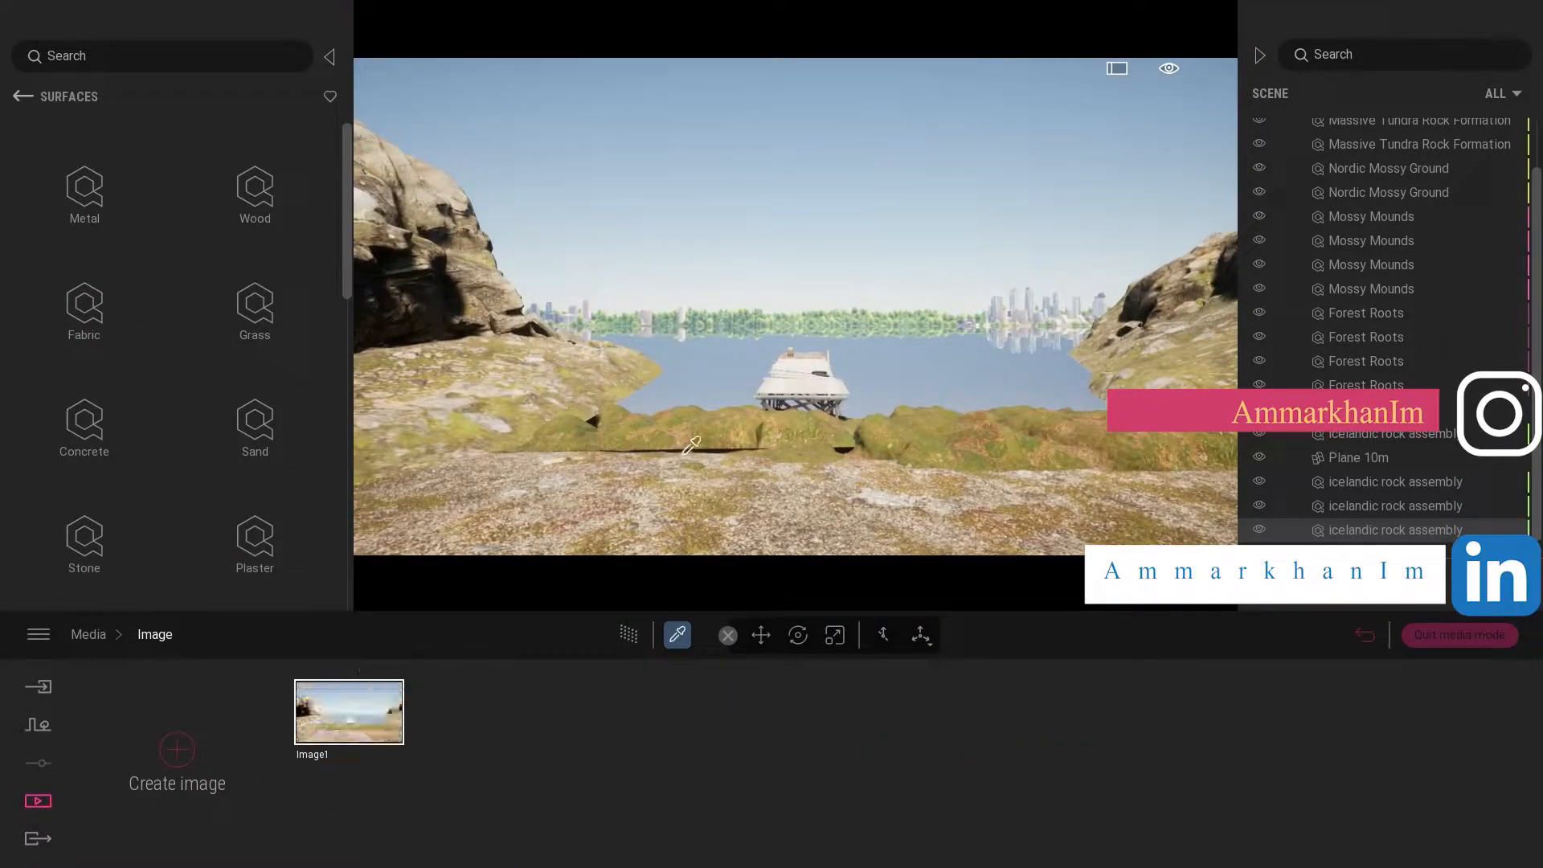
pyautogui.moveTo(663, 397)
pyautogui.mouseDown()
pyautogui.moveTo(668, 379)
pyautogui.moveTo(652, 384)
pyautogui.mouseUp()
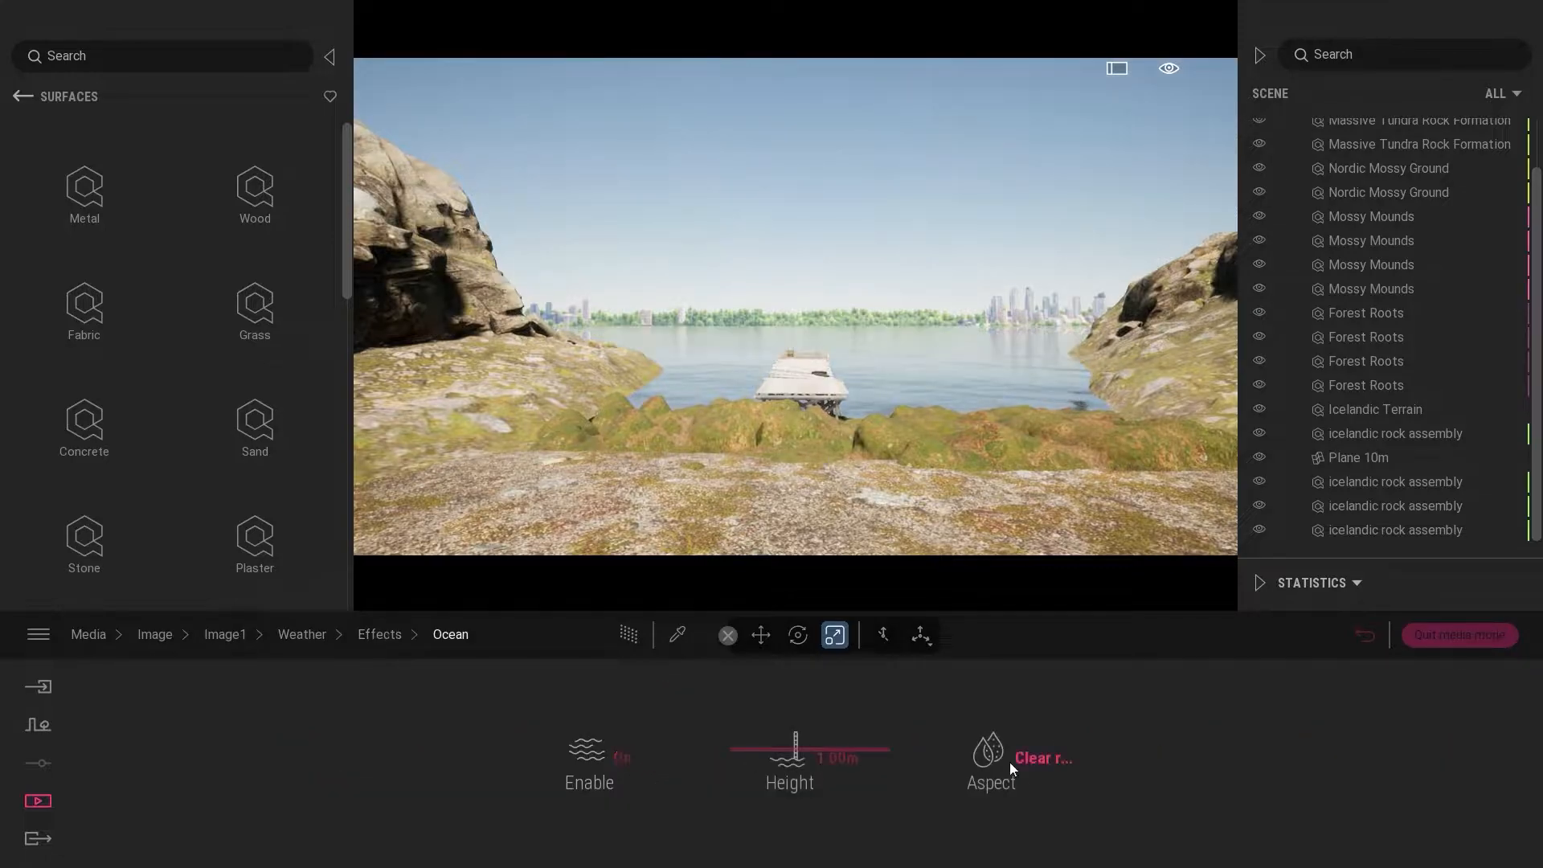
# - Try the Mountains background picture for Image1, and set the background to None
pyautogui.click(688, 768)
pyautogui.click(468, 504)
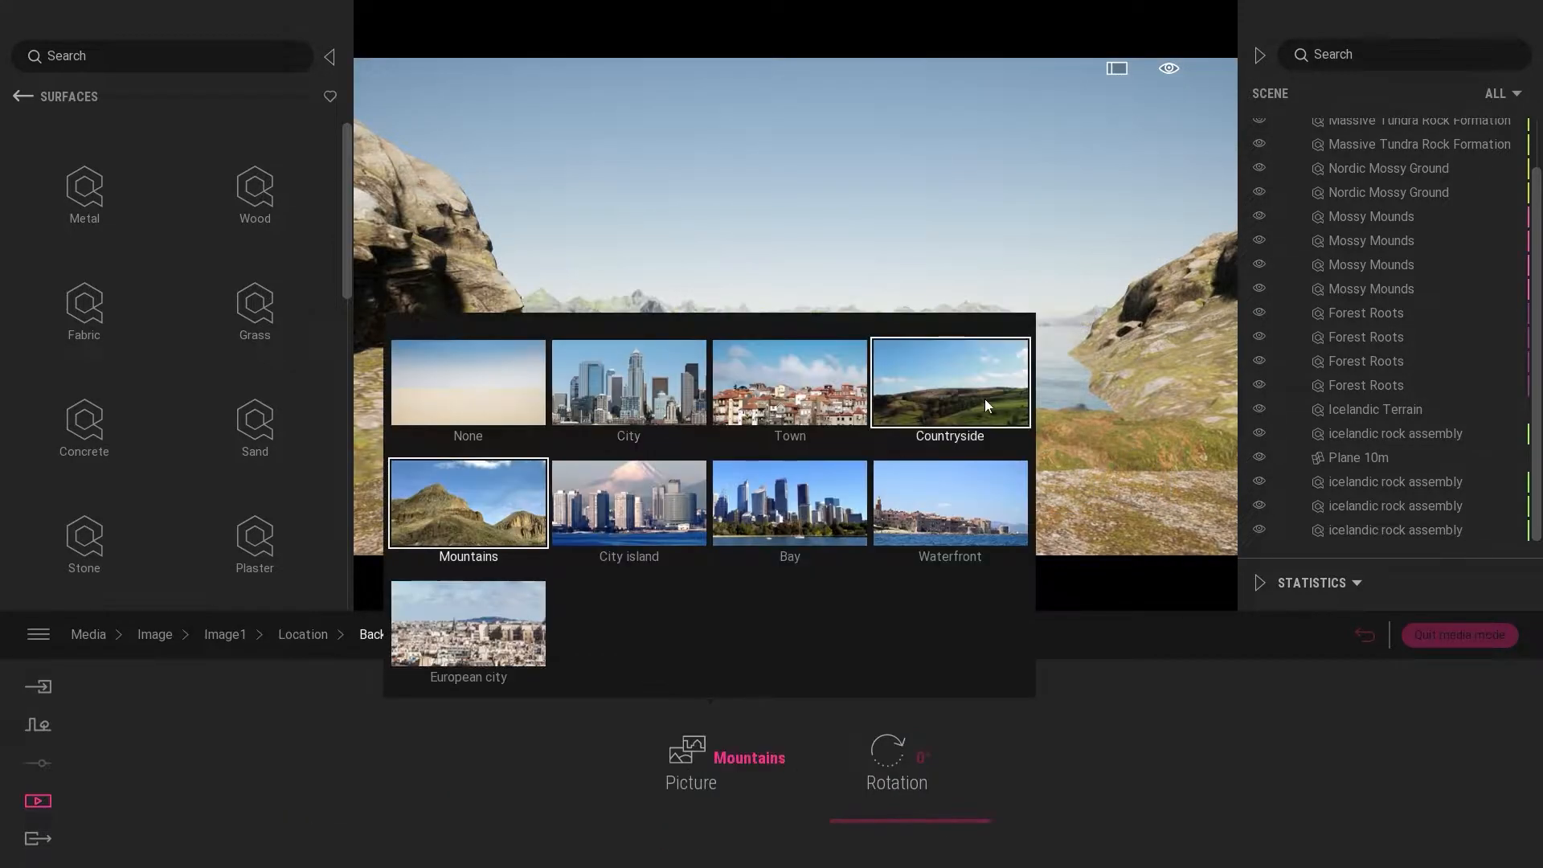
pyautogui.click(782, 771)
pyautogui.click(468, 386)
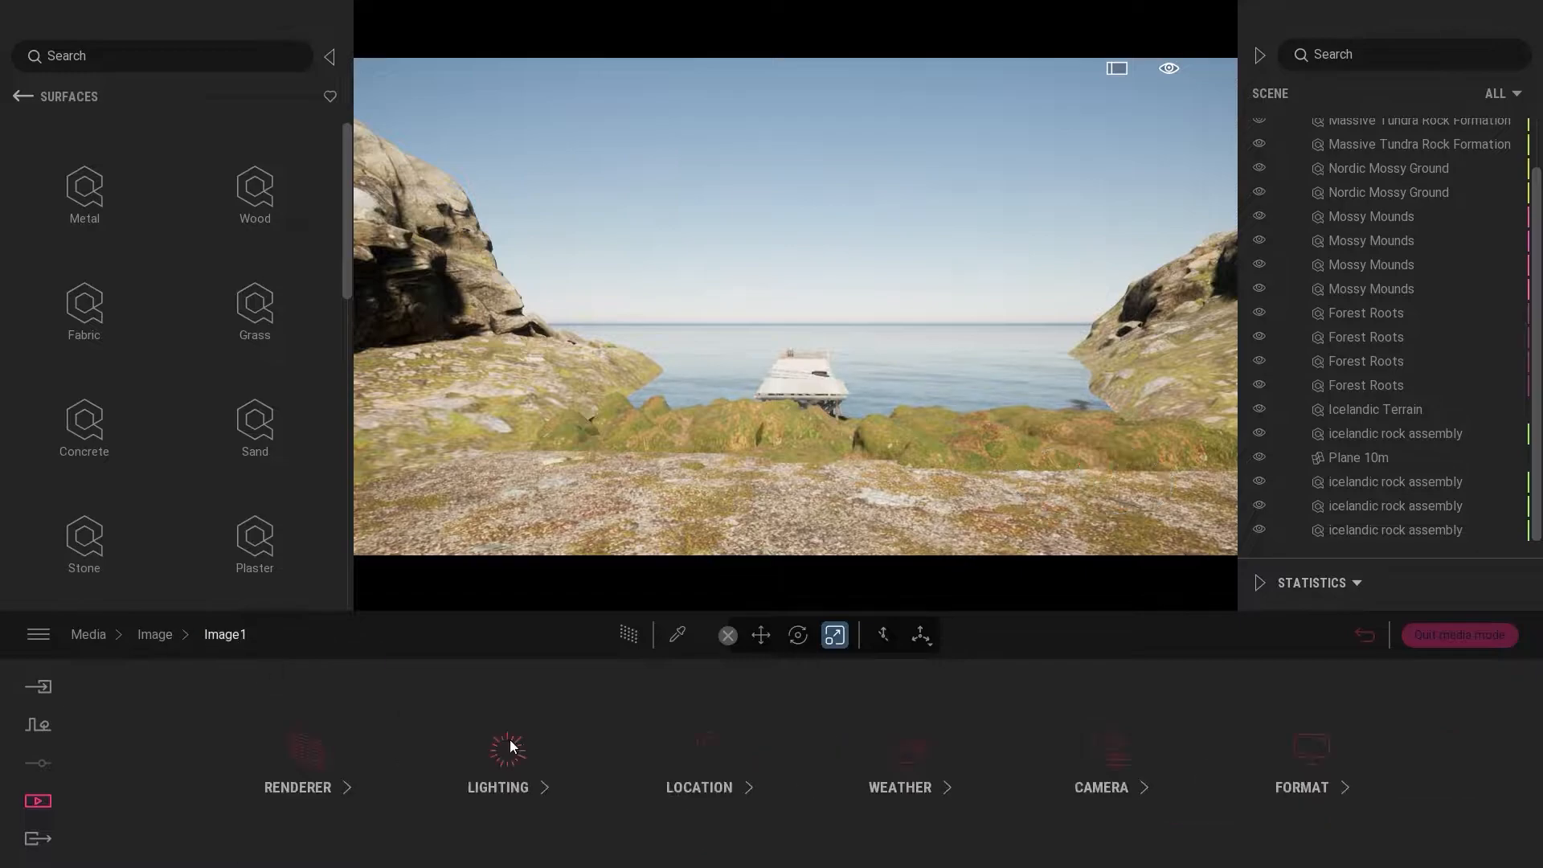
# - Set Image1's time of day to about 21:21 and its north offset to 59° for a sunset
pyautogui.moveTo(782, 765); pyautogui.dragTo(795, 806)
pyautogui.moveTo(1211, 811); pyautogui.dragTo(1212, 796)
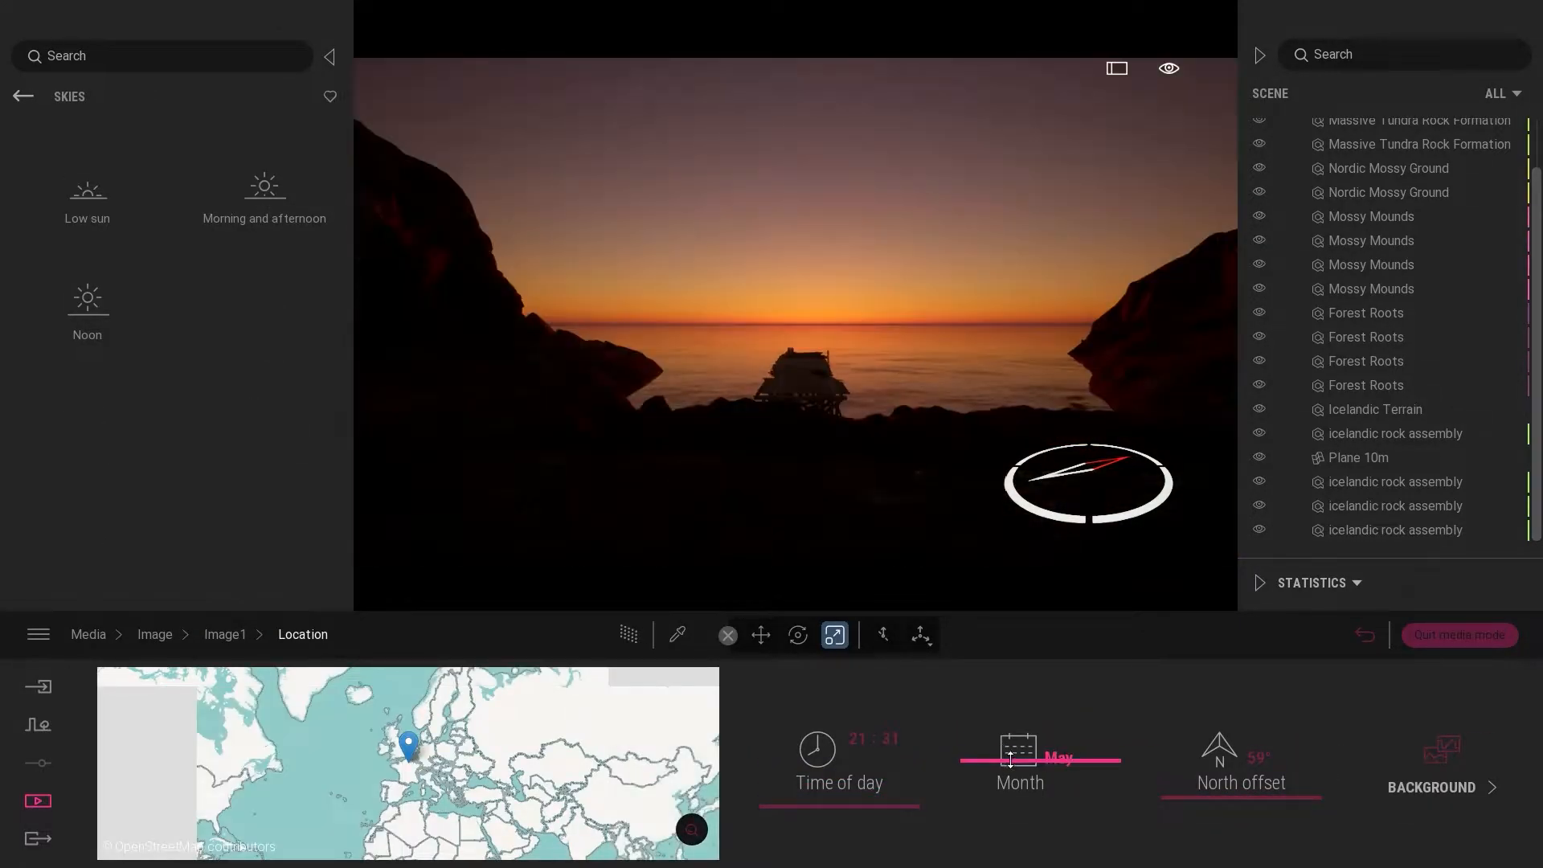
# - Place a seated man from the casual posed humans on the far end of the wooden walkway
pyautogui.click(98, 414)
pyautogui.scroll(-5, 143, 408)
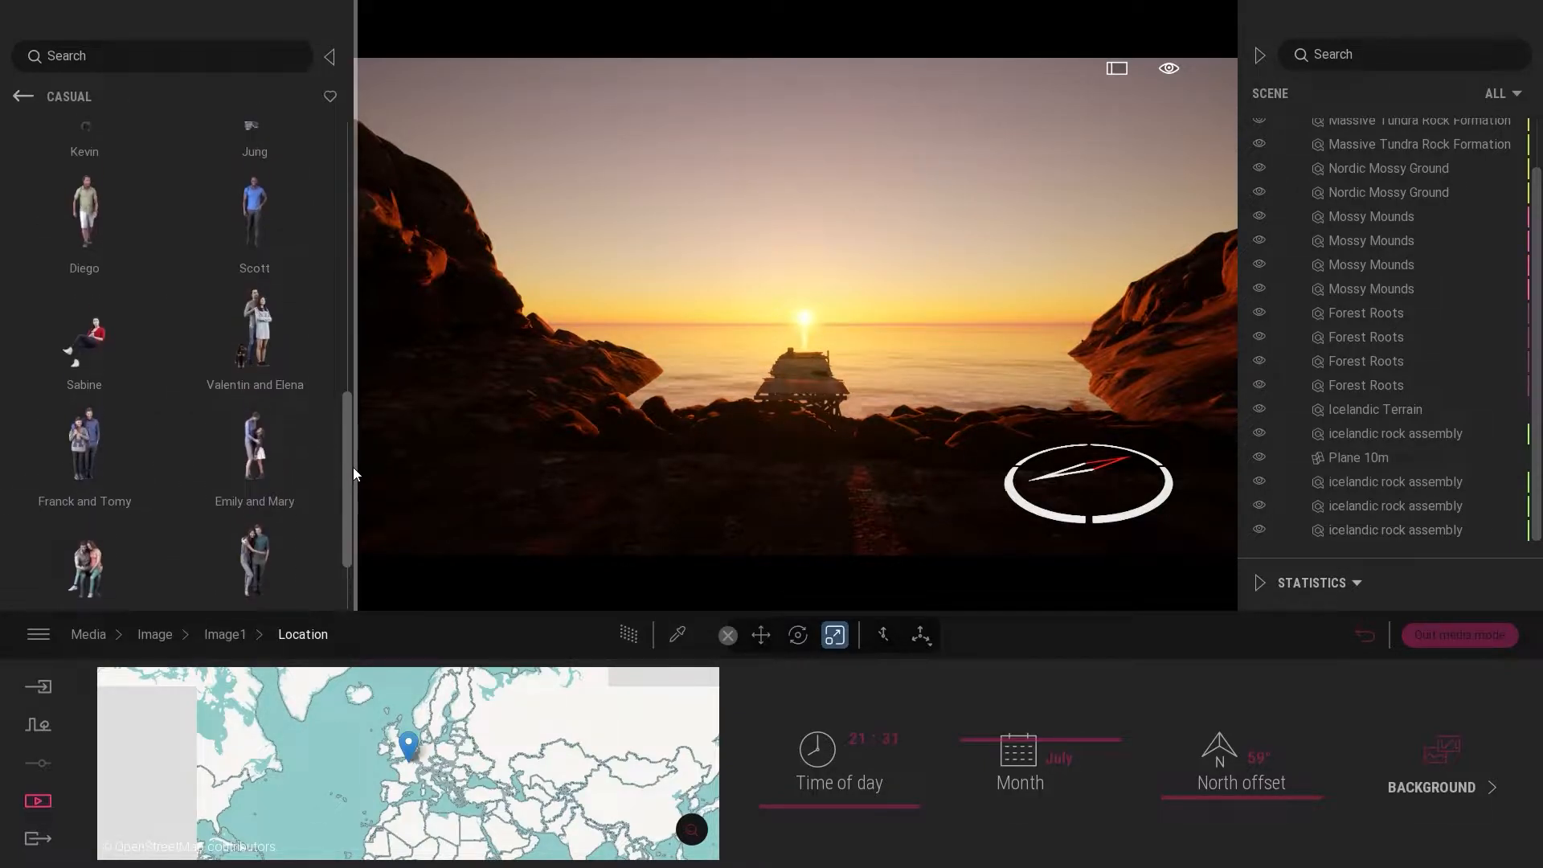
pyautogui.moveTo(353, 467); pyautogui.dragTo(354, 406)
pyautogui.moveTo(123, 323); pyautogui.dragTo(825, 534)
pyautogui.press('w')
pyautogui.moveTo(824, 540); pyautogui.dragTo(803, 401, button='right')
pyautogui.moveTo(798, 281); pyautogui.dragTo(826, 322, button='right')
pyautogui.press('w')
pyautogui.moveTo(826, 321); pyautogui.dragTo(827, 310)
pyautogui.moveTo(828, 309); pyautogui.dragTo(924, 281, button='right')
pyautogui.moveTo(643, 385); pyautogui.dragTo(721, 418, button='right')
# - Set Image1's ocean height to 1.00 m and choose an Atlantic aspect for the water
pyautogui.click(225, 635)
pyautogui.click(1113, 768)
pyautogui.moveTo(764, 753); pyautogui.dragTo(804, 759)
pyautogui.click(1016, 751)
pyautogui.click(930, 510)
# - Shift the seated man to the outer edge of the walkway, facing the sun
pyautogui.moveTo(884, 337); pyautogui.dragTo(803, 361, button='right')
pyautogui.press('w')
pyautogui.moveTo(832, 325); pyautogui.dragTo(905, 326)
# - Find the cliff assets in the library and place a Huge Mossy Forest Cliff in the sea beyond the walkway
pyautogui.click(22, 97)
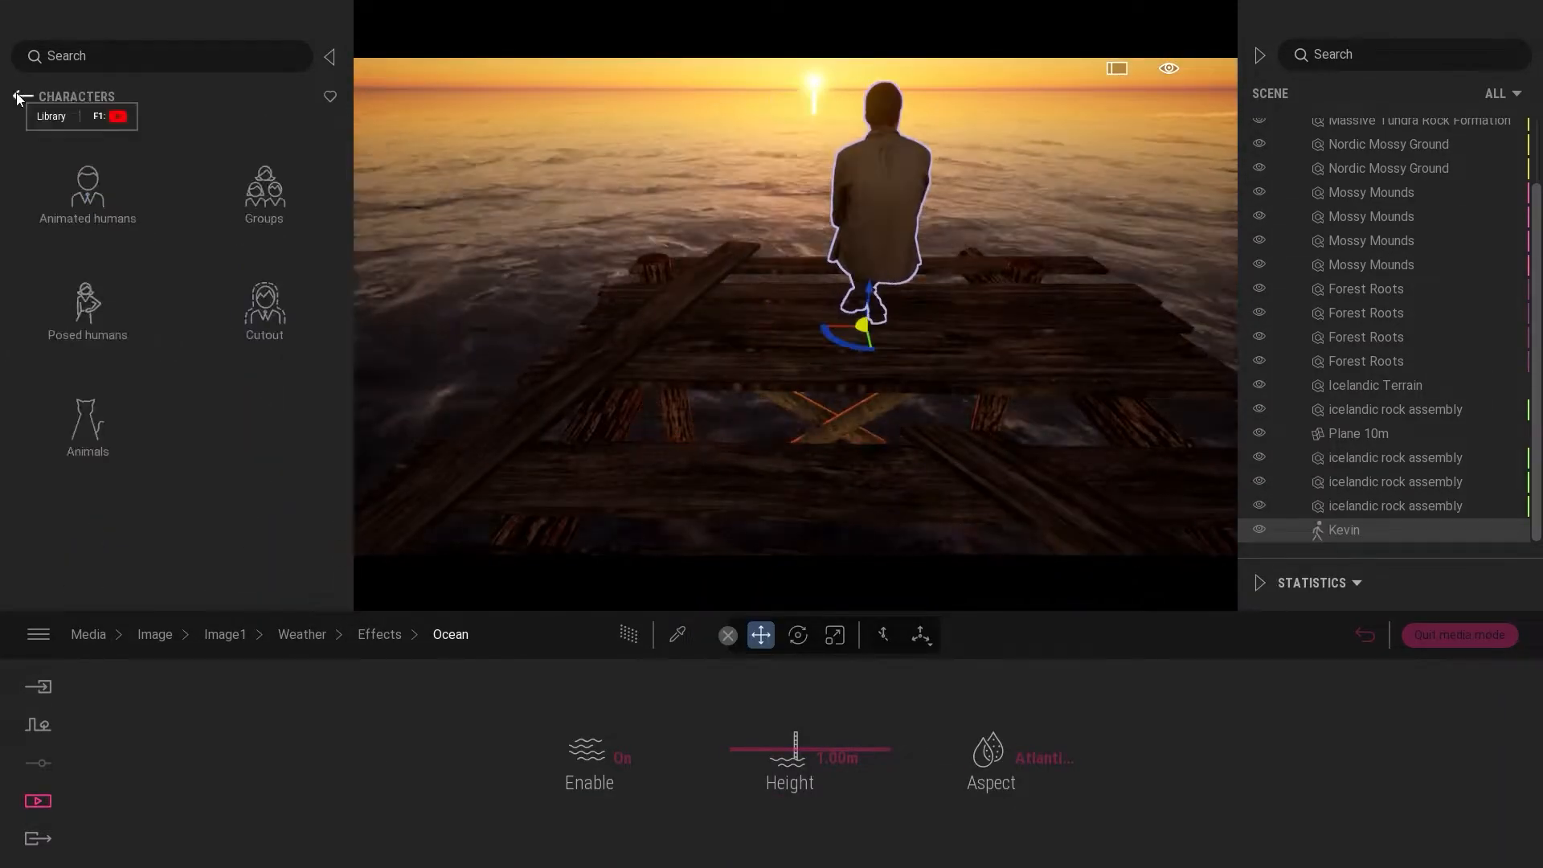
pyautogui.click(23, 96)
pyautogui.click(254, 193)
pyautogui.click(97, 209)
pyautogui.click(265, 418)
pyautogui.click(89, 418)
pyautogui.click(261, 298)
pyautogui.moveTo(348, 233); pyautogui.dragTo(354, 386)
pyautogui.moveTo(256, 426); pyautogui.dragTo(675, 153)
# - Place a Massive Nordic Coastal Cliff in the water beyond the walkway and adjust its position
pyautogui.moveTo(348, 458); pyautogui.dragTo(361, 312)
pyautogui.moveTo(85, 283); pyautogui.dragTo(576, 22)
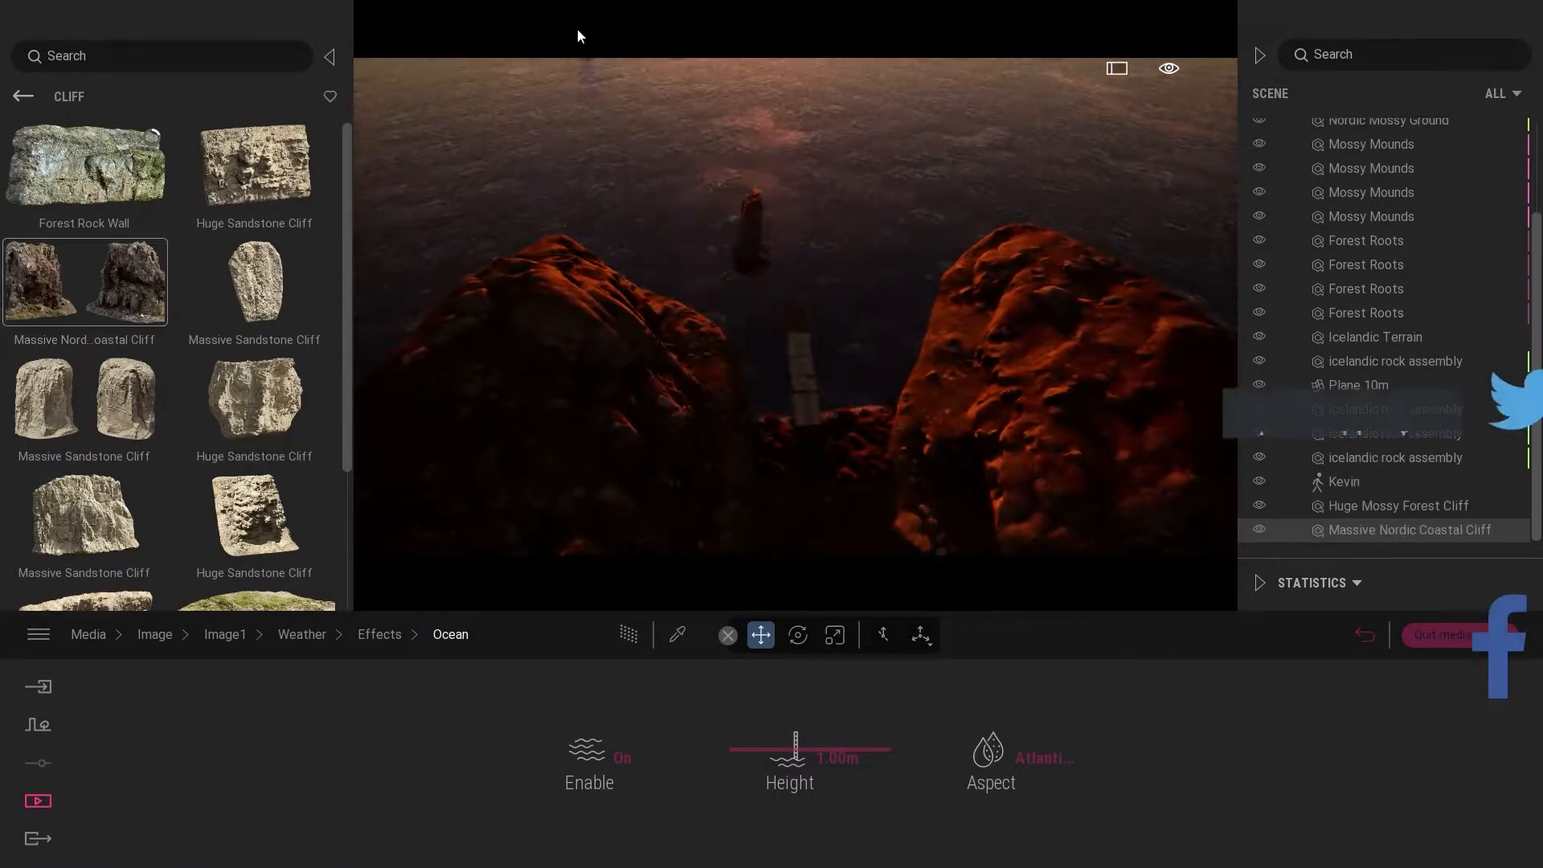
pyautogui.moveTo(576, 22); pyautogui.dragTo(572, 192, button='right')
pyautogui.moveTo(573, 201); pyautogui.dragTo(657, 199)
# - Enlarge, rotate and reposition the cliffs in the sea so they stand on either side of the sun
pyautogui.click(835, 635)
pyautogui.moveTo(873, 229); pyautogui.dragTo(967, 98)
pyautogui.click(798, 635)
pyautogui.press('r')
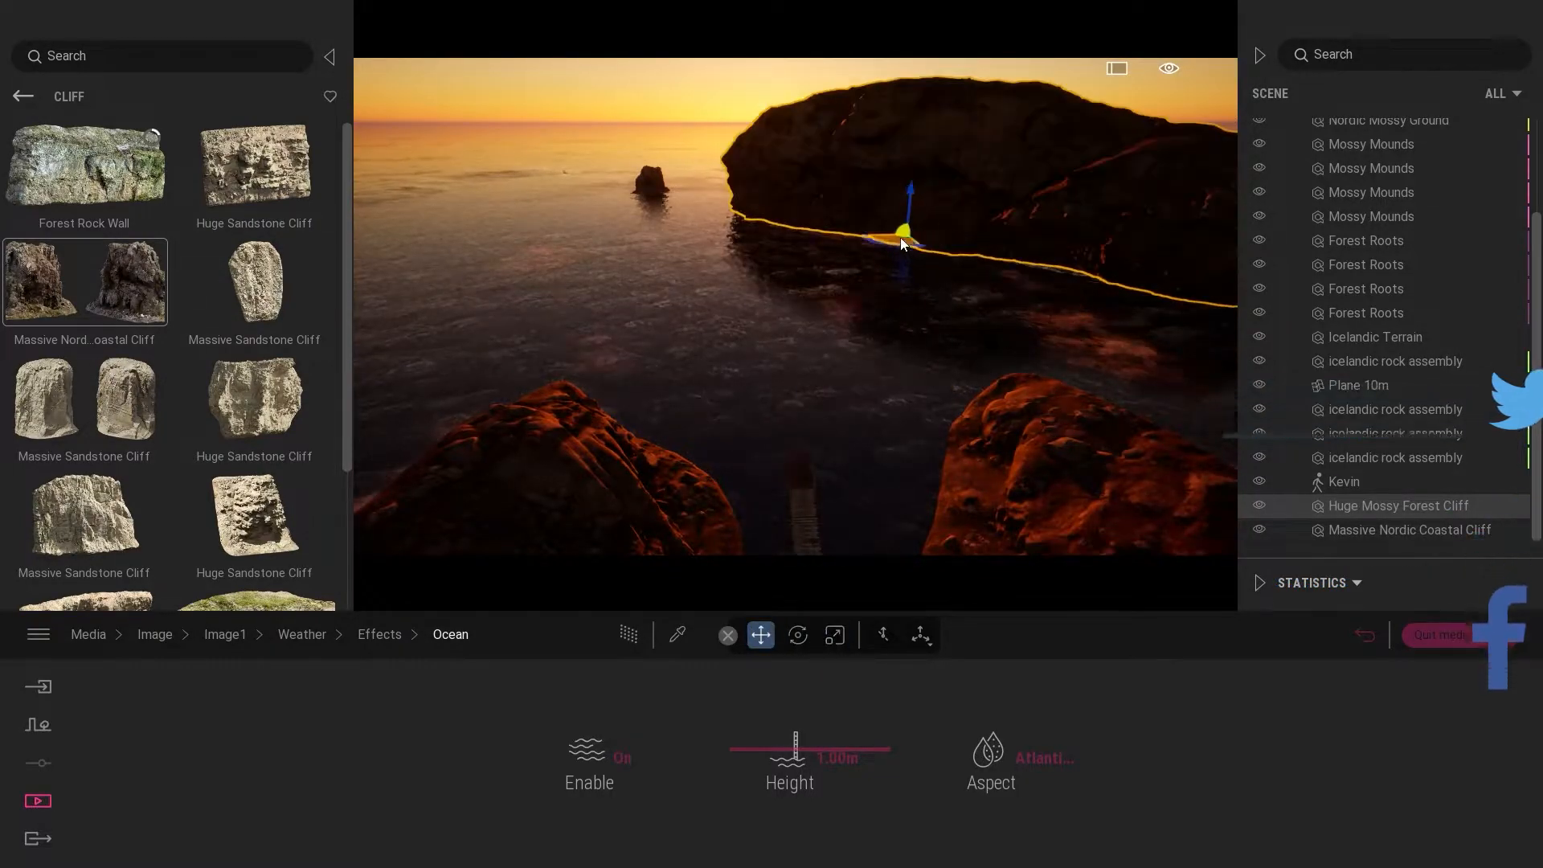
pyautogui.moveTo(901, 244); pyautogui.dragTo(641, 189)
# - Duplicate the foreground Massive Tundra Rock Formation beside the walkway across to the opposite side of the bay
pyautogui.scroll(-5, 87, 302)
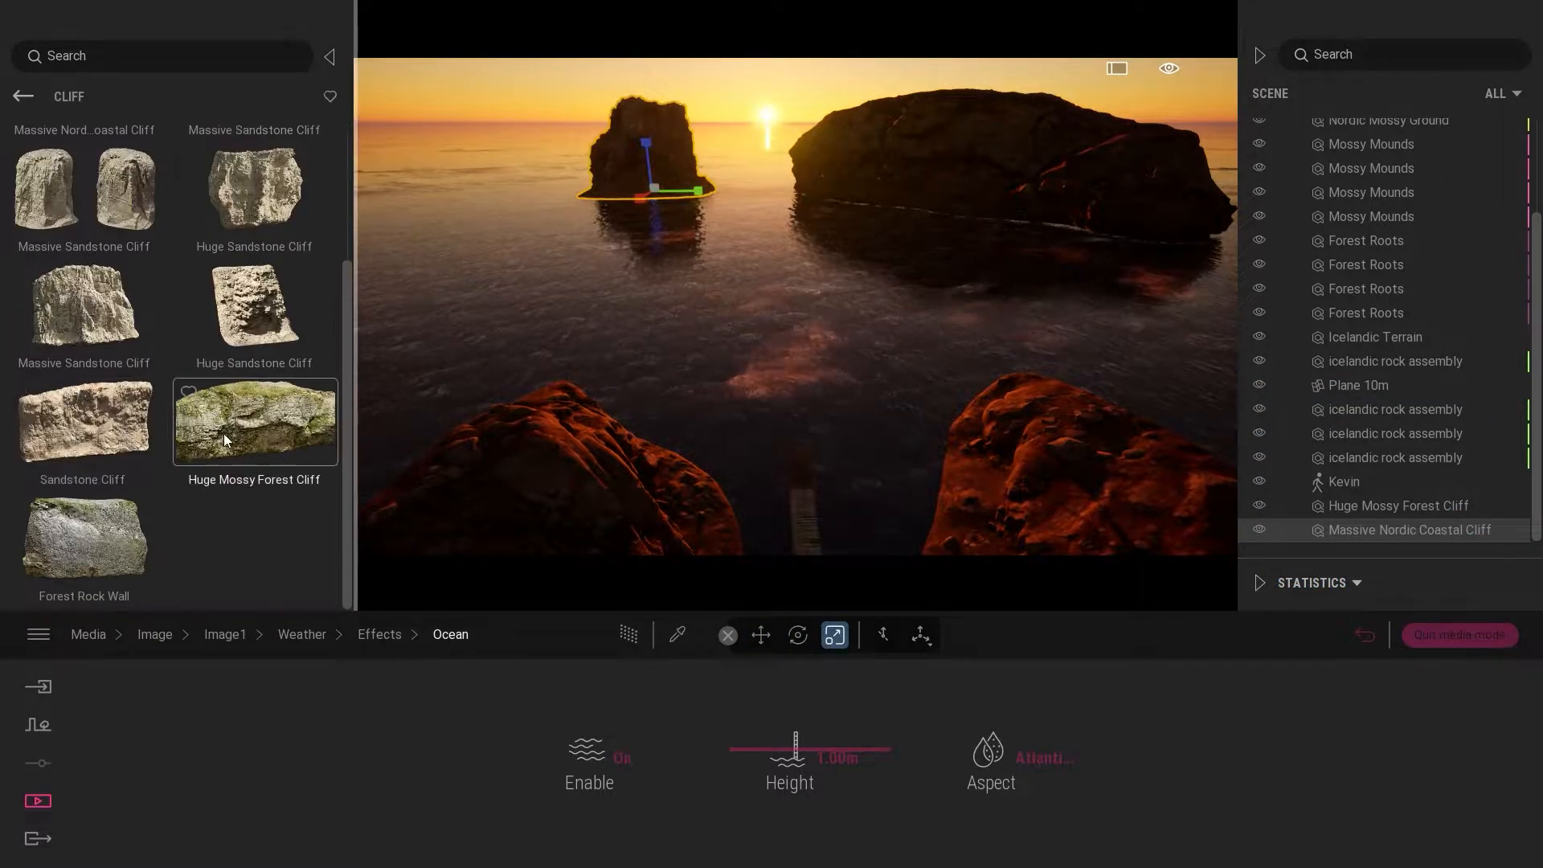
pyautogui.click(1033, 450)
pyautogui.click(761, 635)
pyautogui.moveTo(909, 324); pyautogui.dragTo(924, 402, button='right')
pyautogui.keyDown('shift'); pyautogui.moveTo(996, 321); pyautogui.dragTo(478, 257); pyautogui.keyUp('shift')
# - Move the copied rock formation out into the sea, rotate it, and select the Massive Nordic Coastal Cliff
pyautogui.click(712, 517)
pyautogui.moveTo(724, 450); pyautogui.dragTo(775, 370, button='right')
pyautogui.moveTo(776, 378); pyautogui.dragTo(734, 84)
pyautogui.press('r')
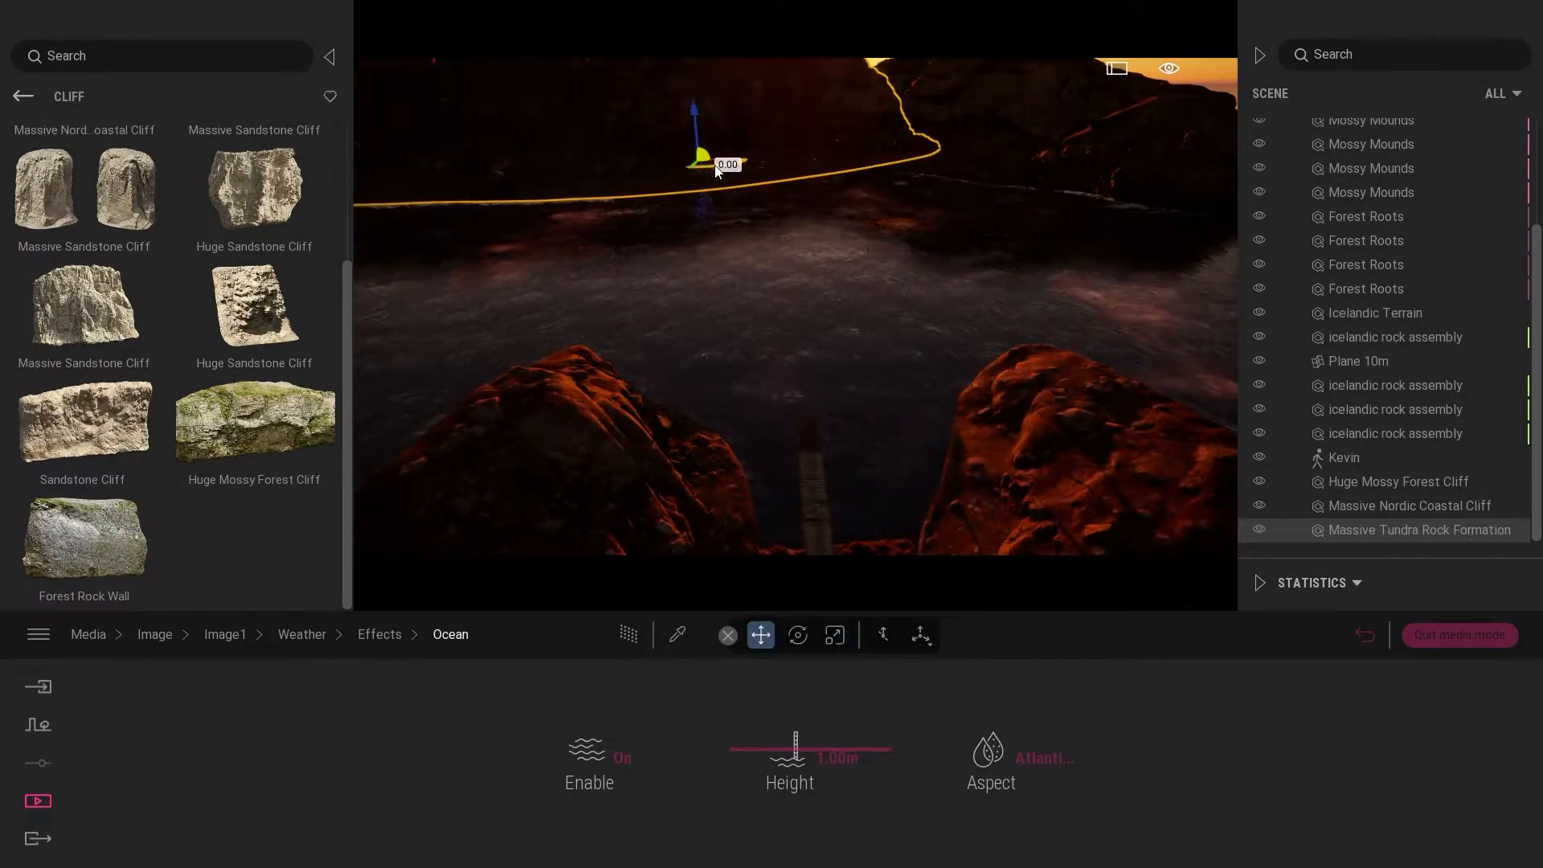
pyautogui.moveTo(709, 165); pyautogui.dragTo(610, 228)
pyautogui.click(660, 121)
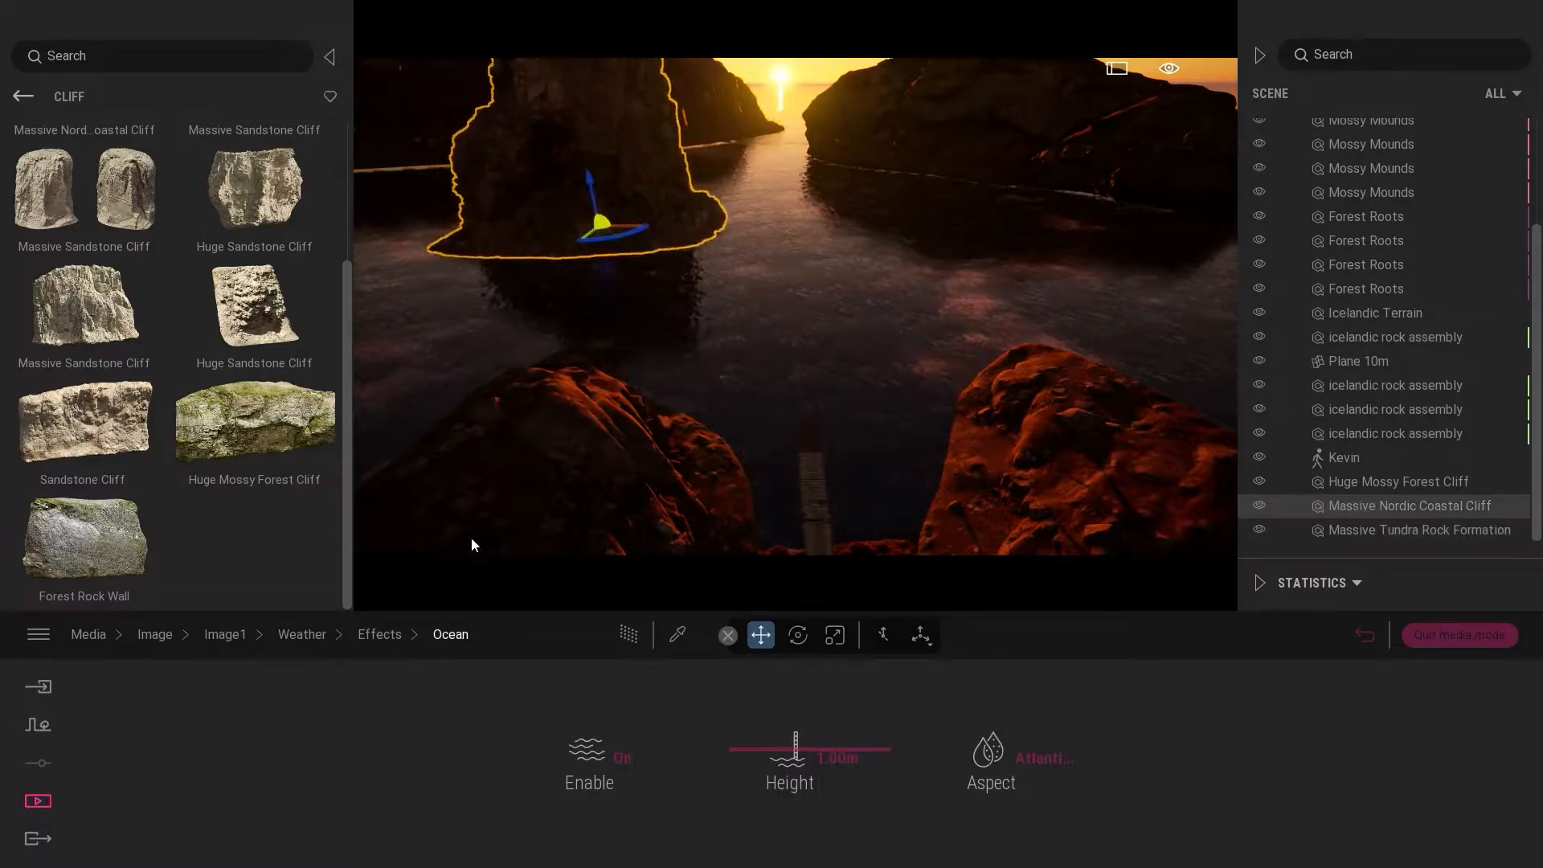
# - Place several Littleleaf Linden trees on the ground and rocks around the shore, starting from the Image1 view
pyautogui.click(154, 635)
pyautogui.click(353, 735)
pyautogui.click(23, 96)
pyautogui.click(267, 326)
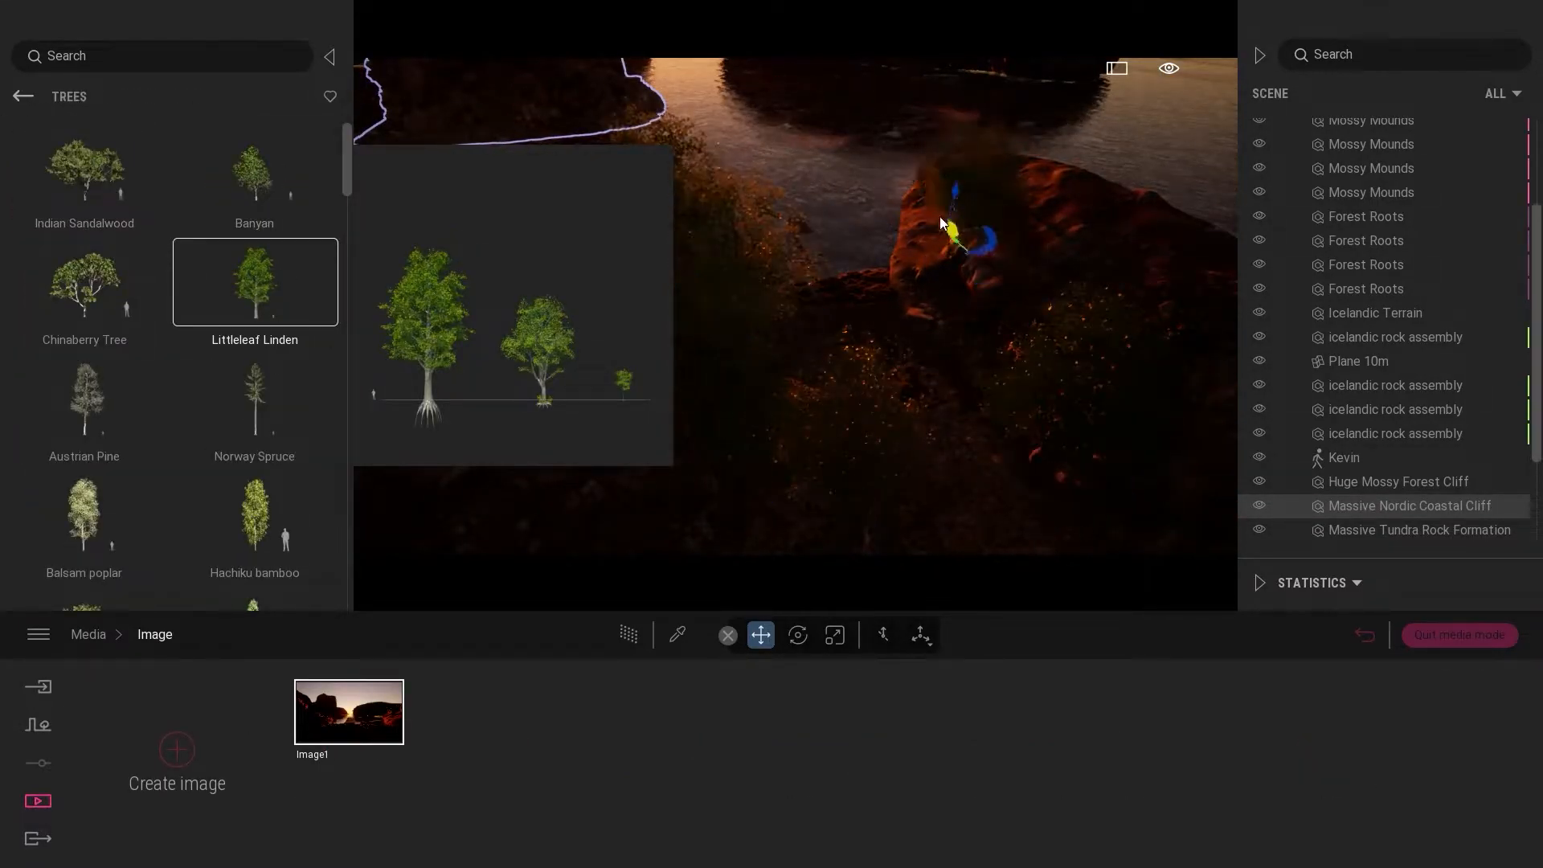
pyautogui.moveTo(1183, 349); pyautogui.dragTo(779, 398)
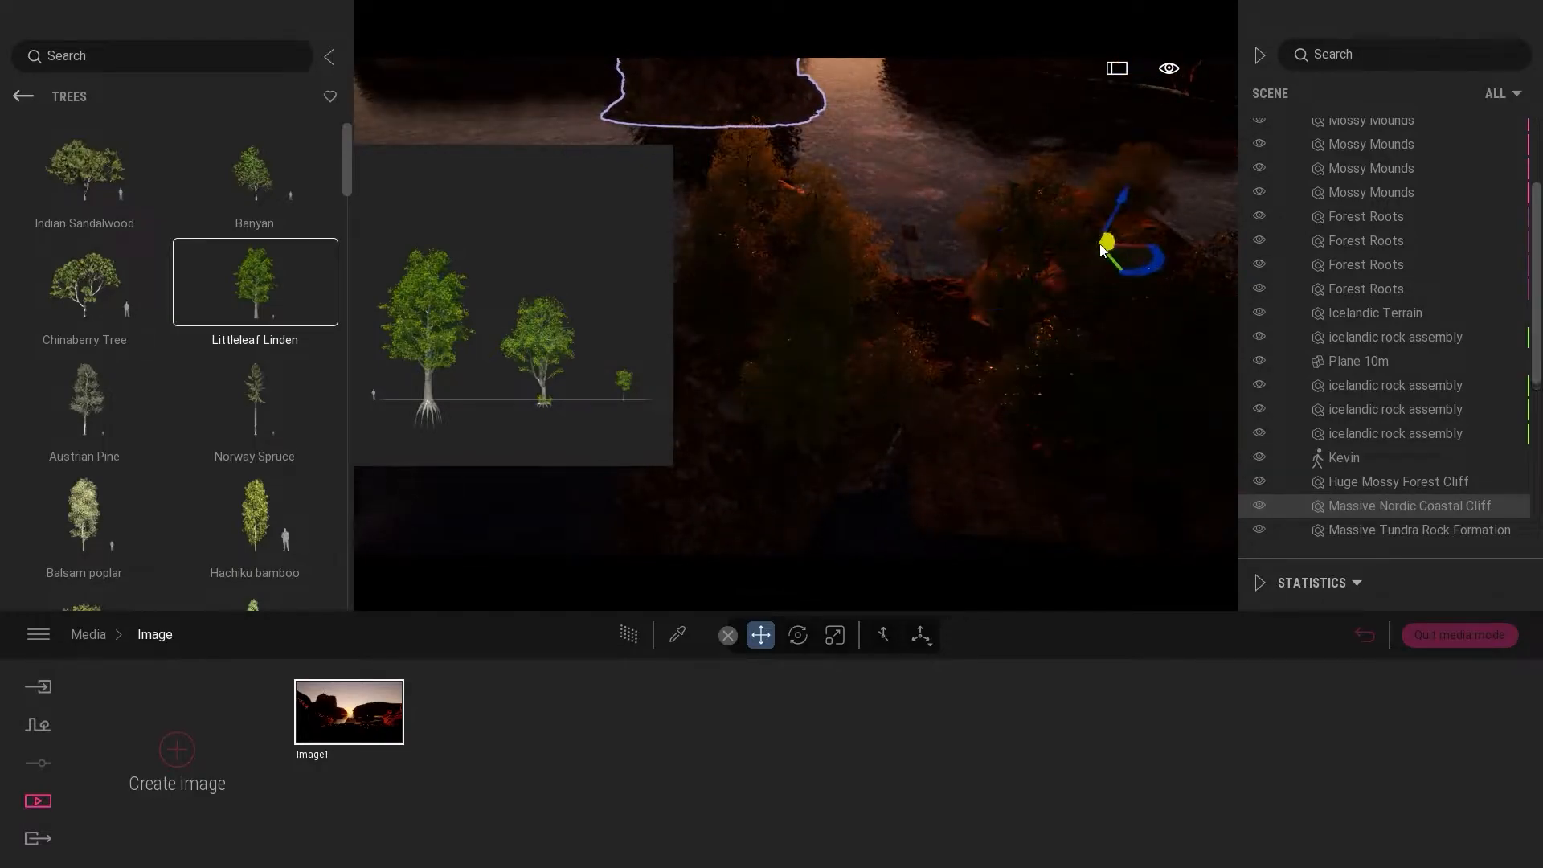
pyautogui.click(1101, 249)
pyautogui.click(1019, 324)
pyautogui.click(833, 138)
# - Browse the vegetation library and examine the TallGrass 03 asset among the grass and flowers
pyautogui.click(22, 95)
pyautogui.click(265, 431)
pyautogui.scroll(-4, 273, 361)
pyautogui.click(23, 96)
pyautogui.click(259, 325)
pyautogui.scroll(-8, 330, 484)
pyautogui.scroll(1, 321, 450)
pyautogui.click(261, 358)
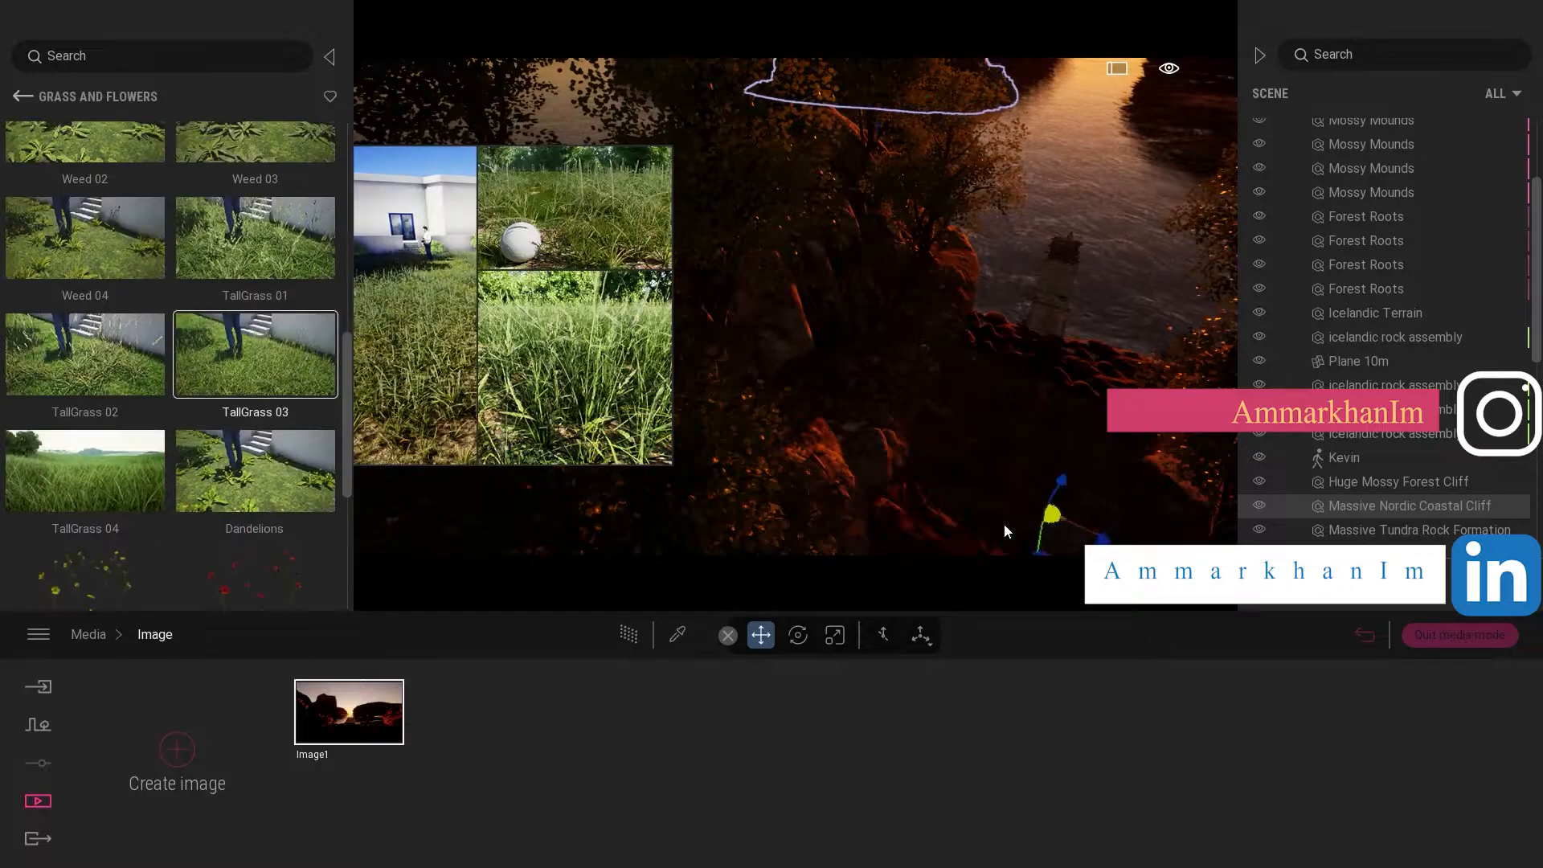
# - Create Image2 from the Image1 view, go through its lighting settings and open its location settings
pyautogui.click(349, 711)
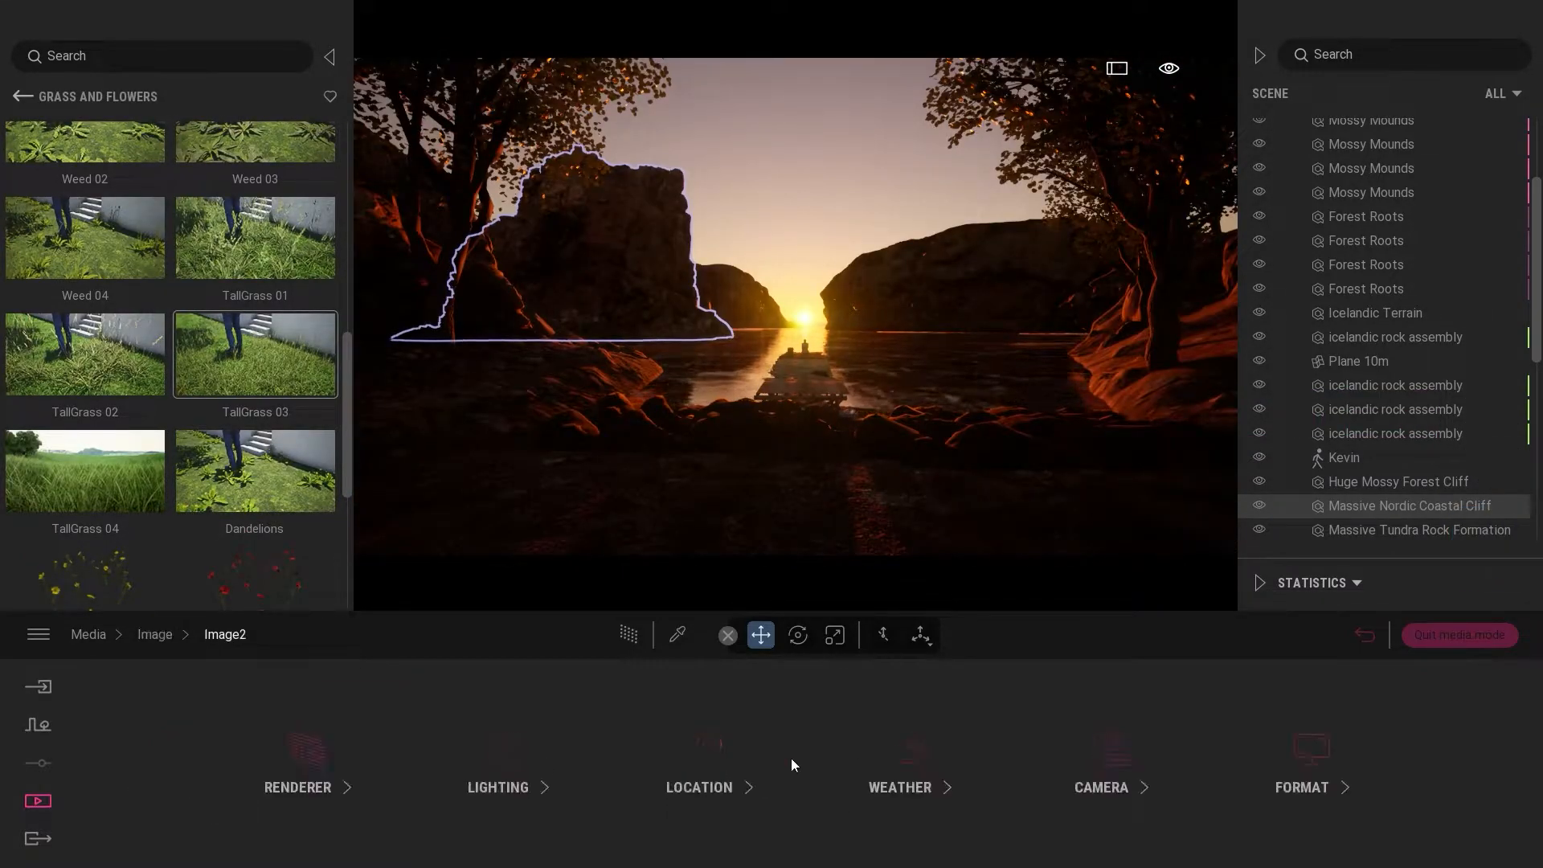
pyautogui.click(500, 764)
pyautogui.click(301, 754)
pyautogui.click(367, 840)
pyautogui.moveTo(591, 798); pyautogui.dragTo(616, 797)
pyautogui.click(320, 636)
pyautogui.click(301, 753)
pyautogui.click(226, 634)
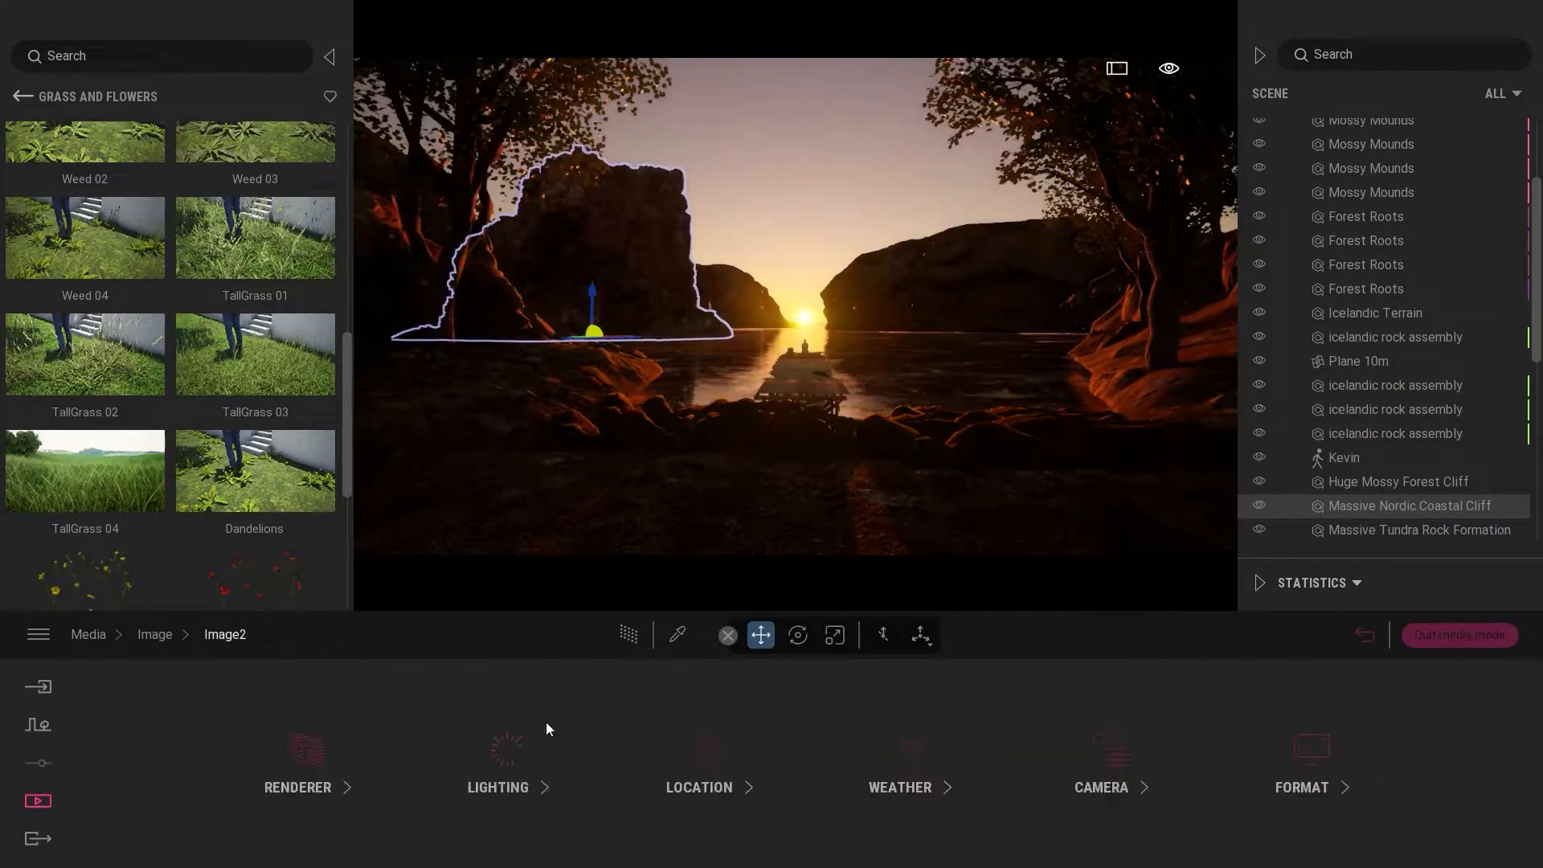
pyautogui.click(699, 787)
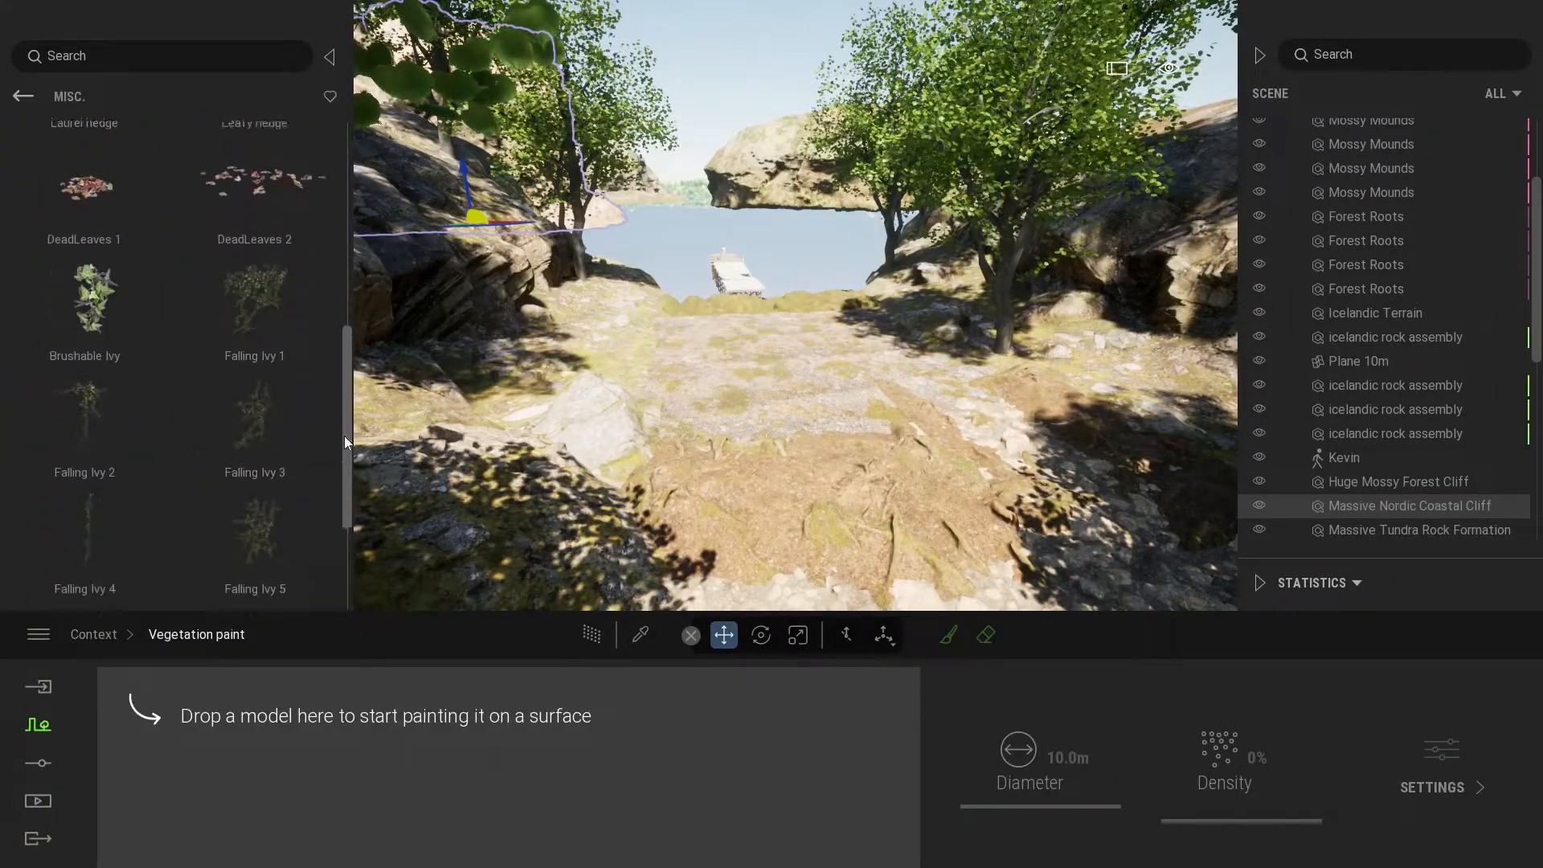
# - Paint Weed 03, TallGrass 01 and TallGrass 02 over the ground in front of the walkway with a 10.0 m brush
pyautogui.moveTo(344, 436); pyautogui.dragTo(330, 220)
pyautogui.click(237, 330)
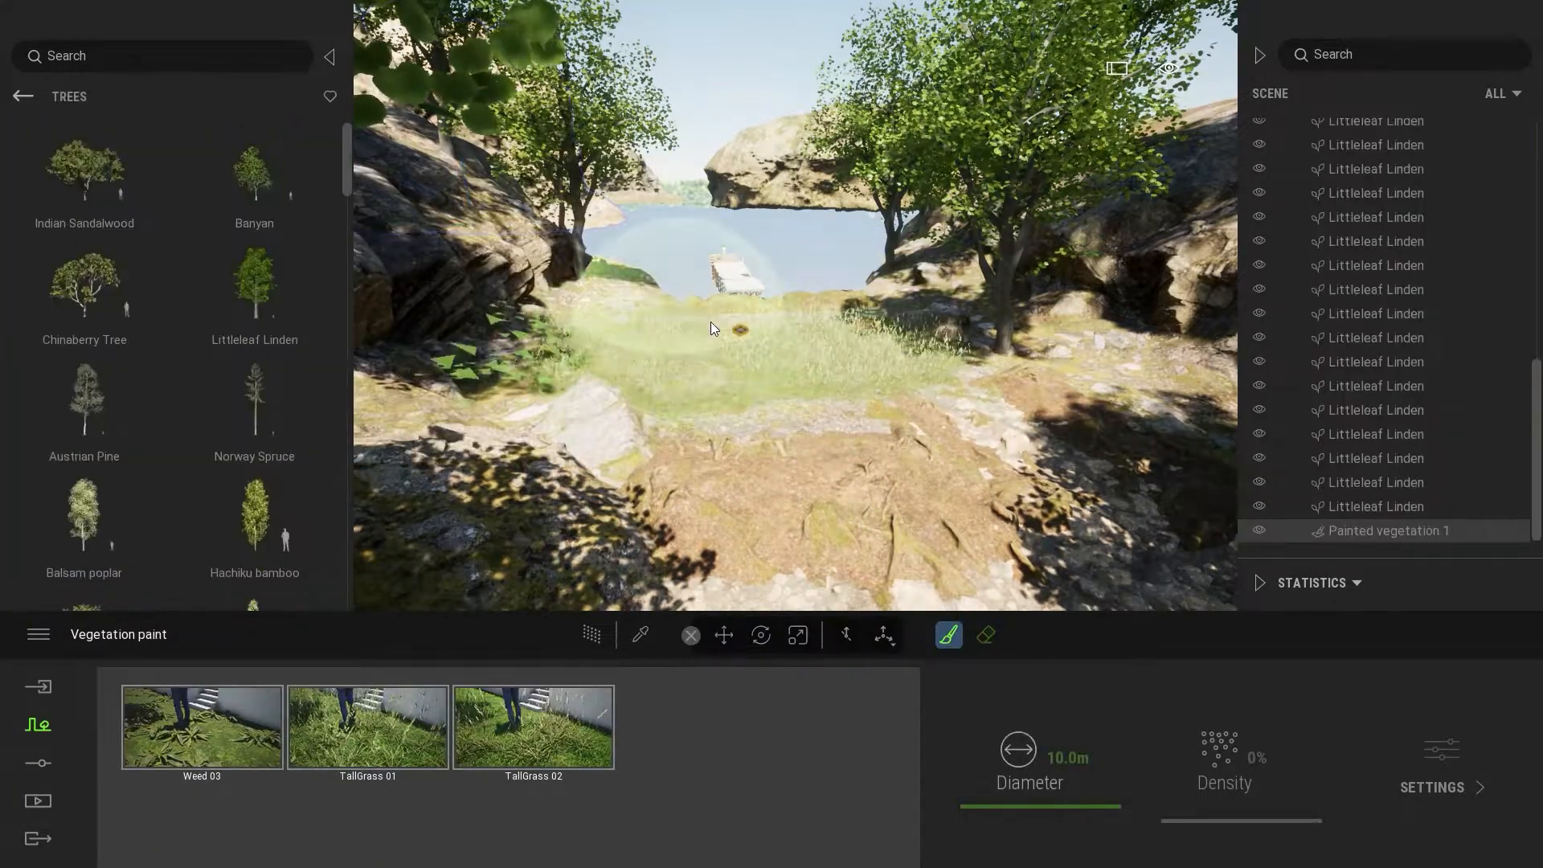
pyautogui.moveTo(981, 314)
pyautogui.mouseDown()
pyautogui.moveTo(890, 461)
pyautogui.moveTo(515, 296)
pyautogui.mouseUp()
pyautogui.press('w')
pyautogui.moveTo(828, 265)
pyautogui.mouseDown(button='right')
pyautogui.moveTo(920, 370)
pyautogui.moveTo(812, 361)
pyautogui.moveTo(804, 306)
pyautogui.mouseUp(button='right')
pyautogui.press('Escape')
# - Add Dandelions and TallGrass 04 to the painted vegetation and raise its density
pyautogui.press('w')
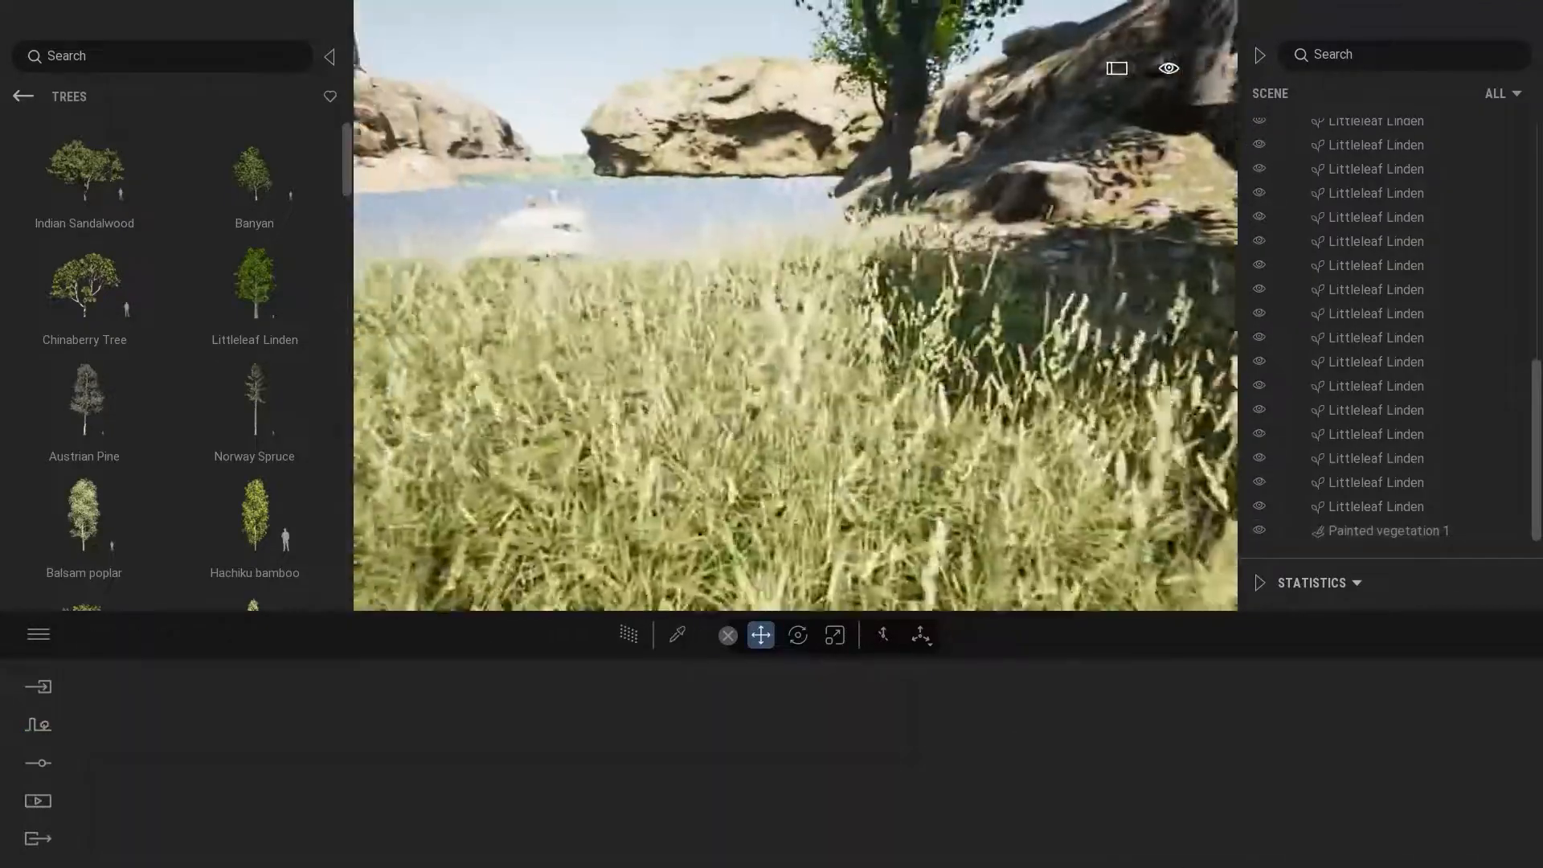
pyautogui.click(772, 354)
pyautogui.click(22, 96)
pyautogui.click(237, 330)
pyautogui.scroll(-15, 129, 432)
pyautogui.moveTo(250, 474); pyautogui.dragTo(699, 727)
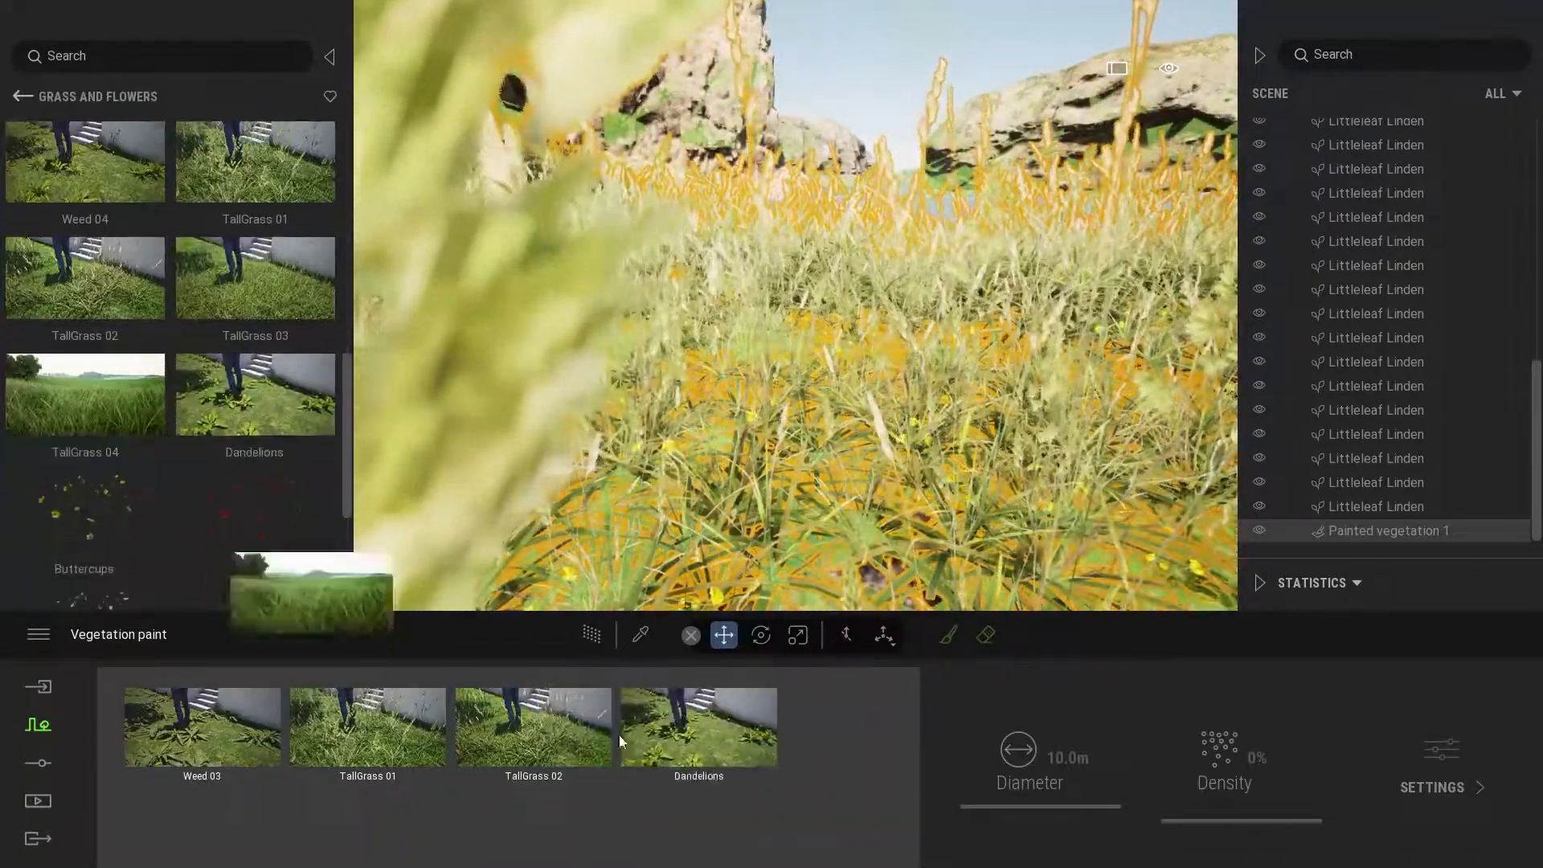
pyautogui.moveTo(85, 402); pyautogui.dragTo(643, 748)
pyautogui.moveTo(1229, 820); pyautogui.dragTo(1230, 784)
# - Set Image1's camera FOV to 36 and reframe it on the sun beside the large cliff
pyautogui.press('s')
pyautogui.click(40, 799)
pyautogui.click(394, 733)
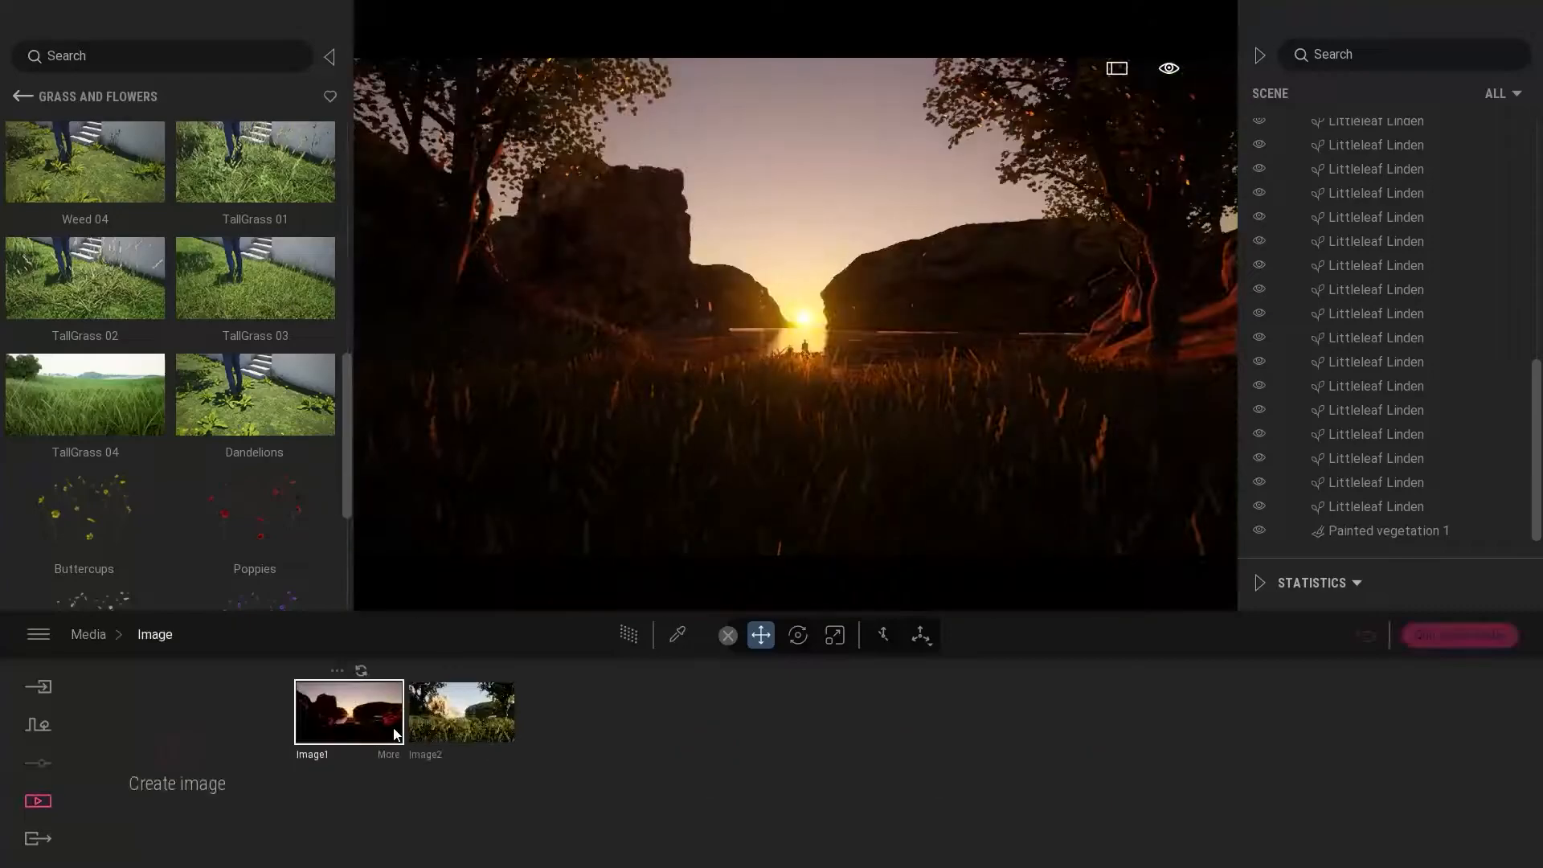
pyautogui.moveTo(184, 757); pyautogui.dragTo(207, 796)
pyautogui.press('w')
pyautogui.moveTo(795, 337); pyautogui.dragTo(964, 338, button='right')
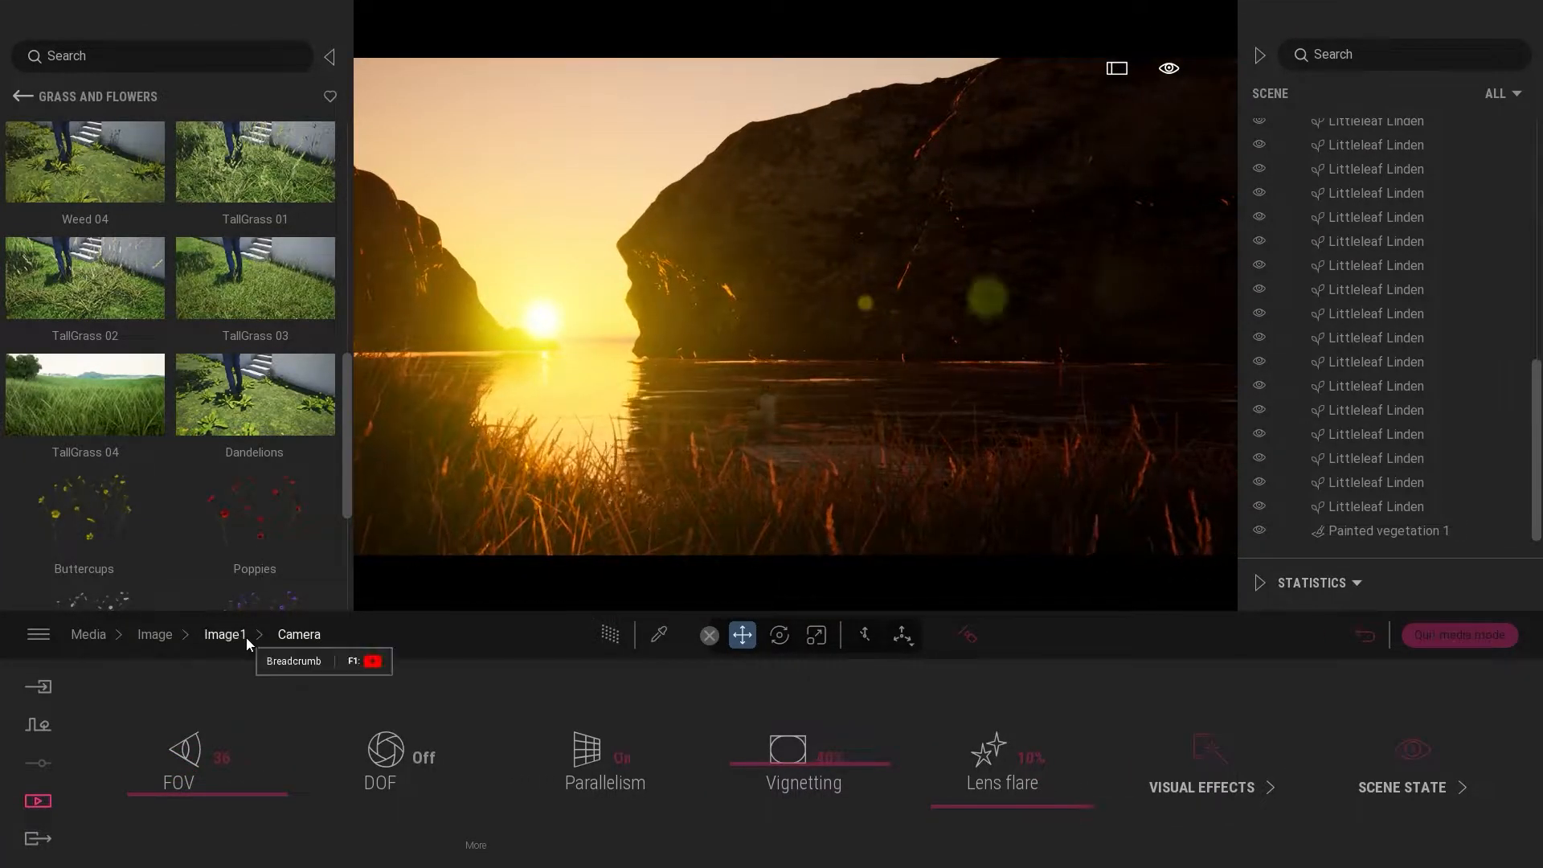
# - Try several color gradients on Image1, including Beauty 2, Copper and ISM
pyautogui.click(1201, 787)
pyautogui.click(582, 768)
pyautogui.scroll(-2, 796, 554)
pyautogui.click(797, 555)
pyautogui.click(580, 639)
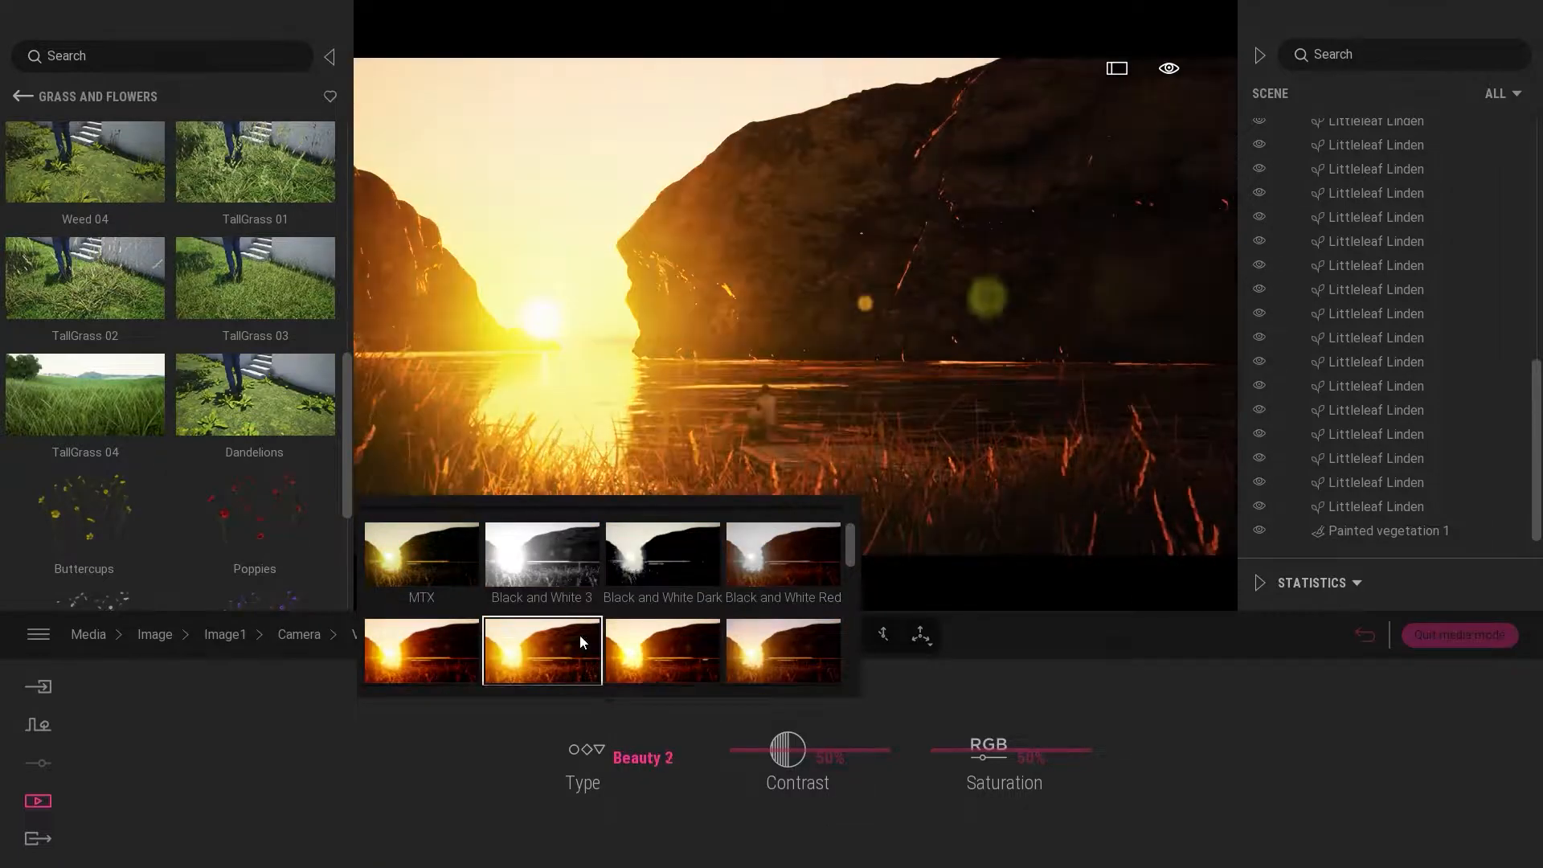
pyautogui.scroll(-3, 515, 631)
pyautogui.click(448, 620)
pyautogui.scroll(-3, 562, 631)
pyautogui.click(663, 643)
pyautogui.scroll(8, 643, 567)
pyautogui.click(772, 555)
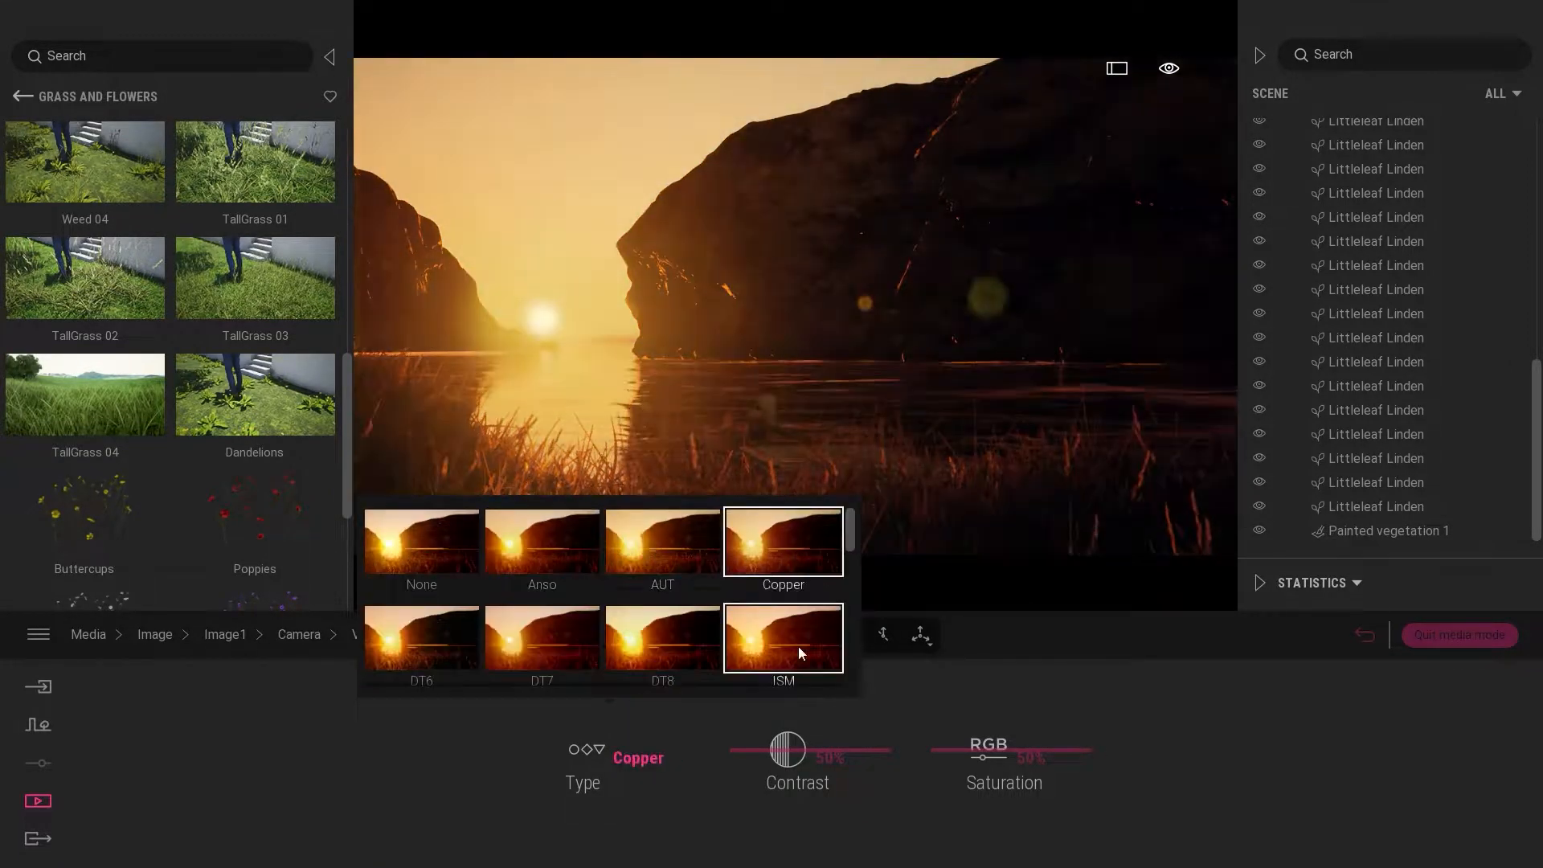
pyautogui.scroll(-1, 800, 641)
pyautogui.click(801, 642)
pyautogui.click(422, 544)
# - Turn on depth of field for Image1's camera and adjust its aperture
pyautogui.click(299, 635)
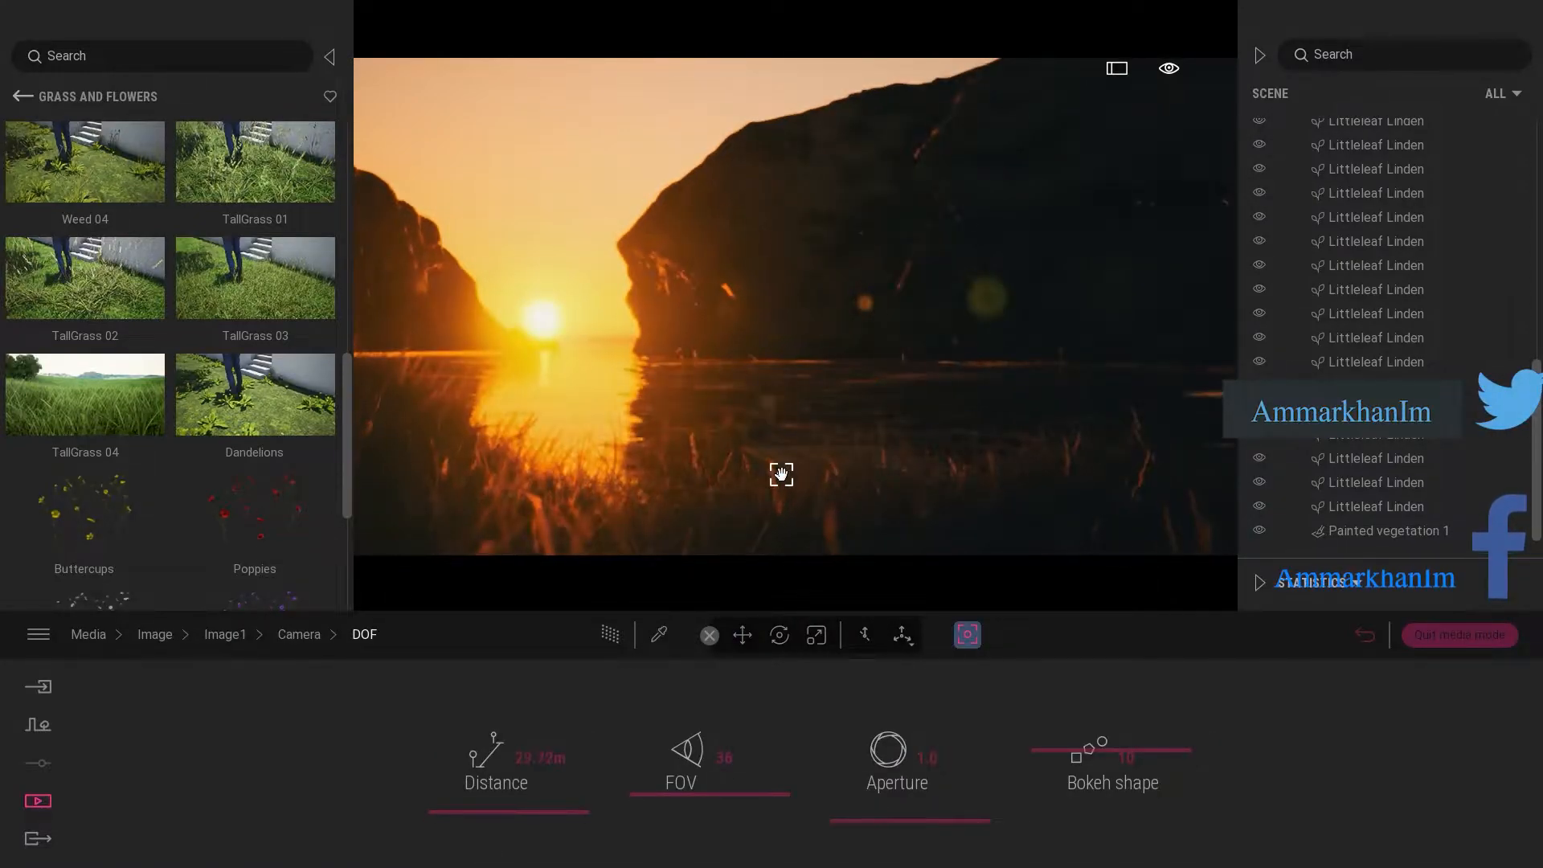
pyautogui.moveTo(873, 806); pyautogui.dragTo(873, 772)
pyautogui.click(154, 634)
# - Set Image2's camera FOV to 19 and frame the seated man on the walkway between the cliffs
pyautogui.click(474, 719)
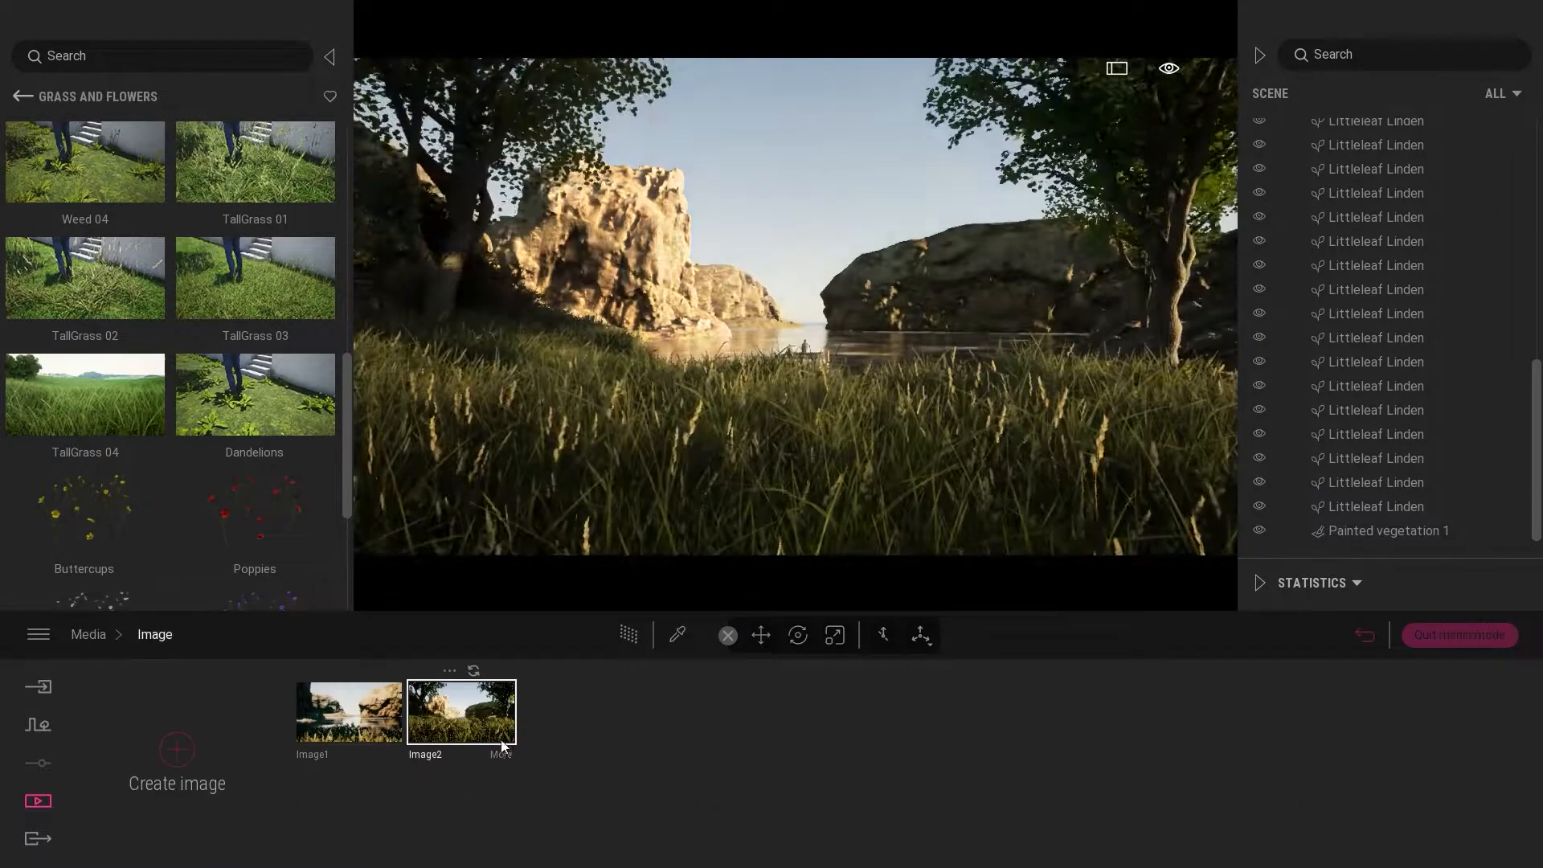
pyautogui.click(503, 754)
pyautogui.click(1102, 780)
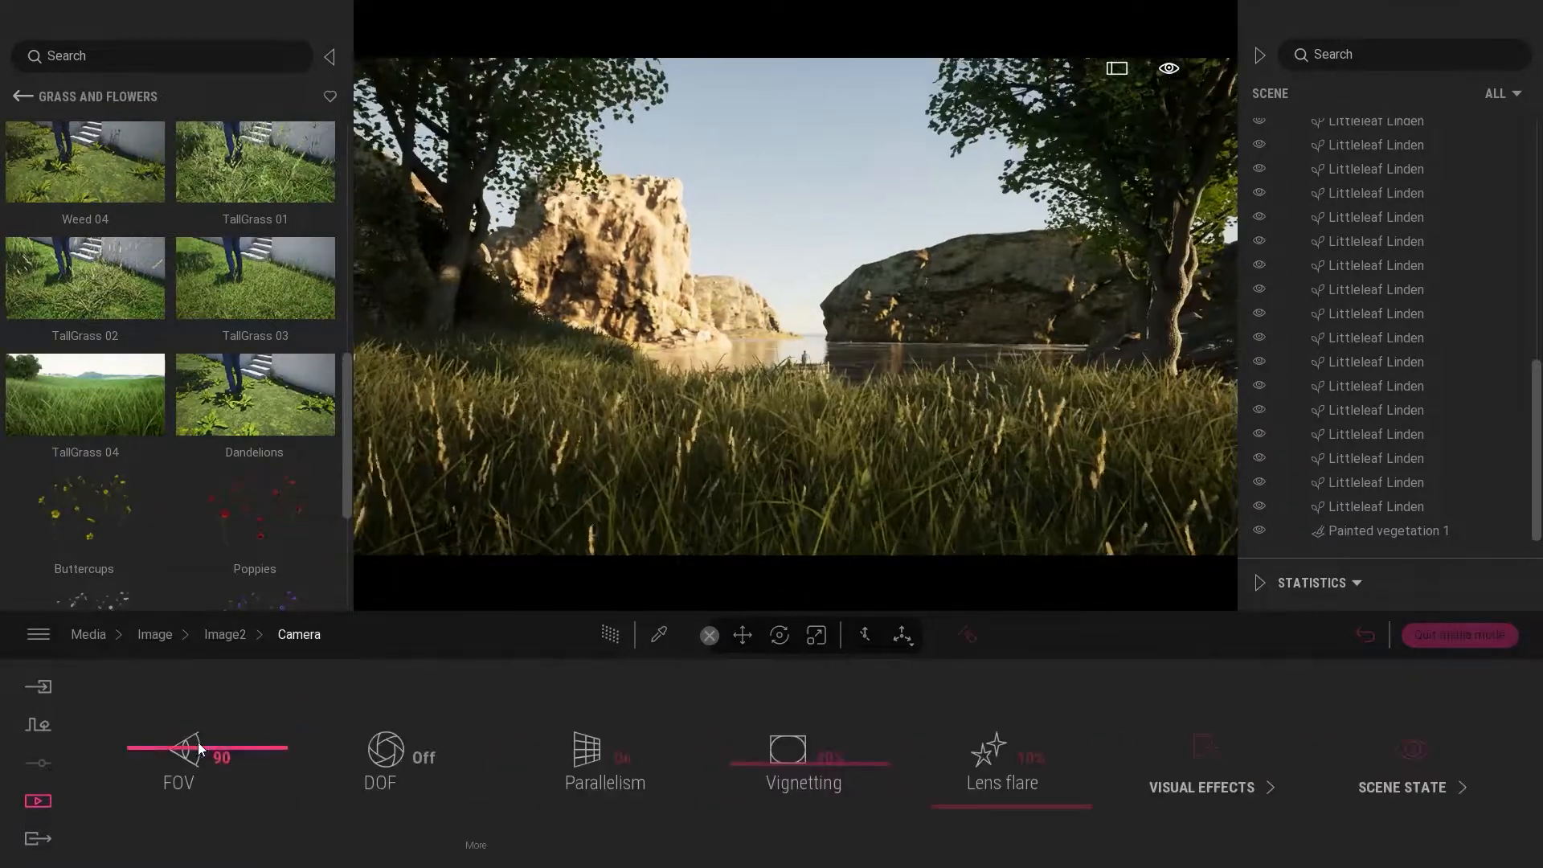
pyautogui.moveTo(203, 749); pyautogui.dragTo(204, 808)
pyautogui.scroll(5, 630, 433)
pyautogui.scroll(-5, 630, 433)
pyautogui.press('w')
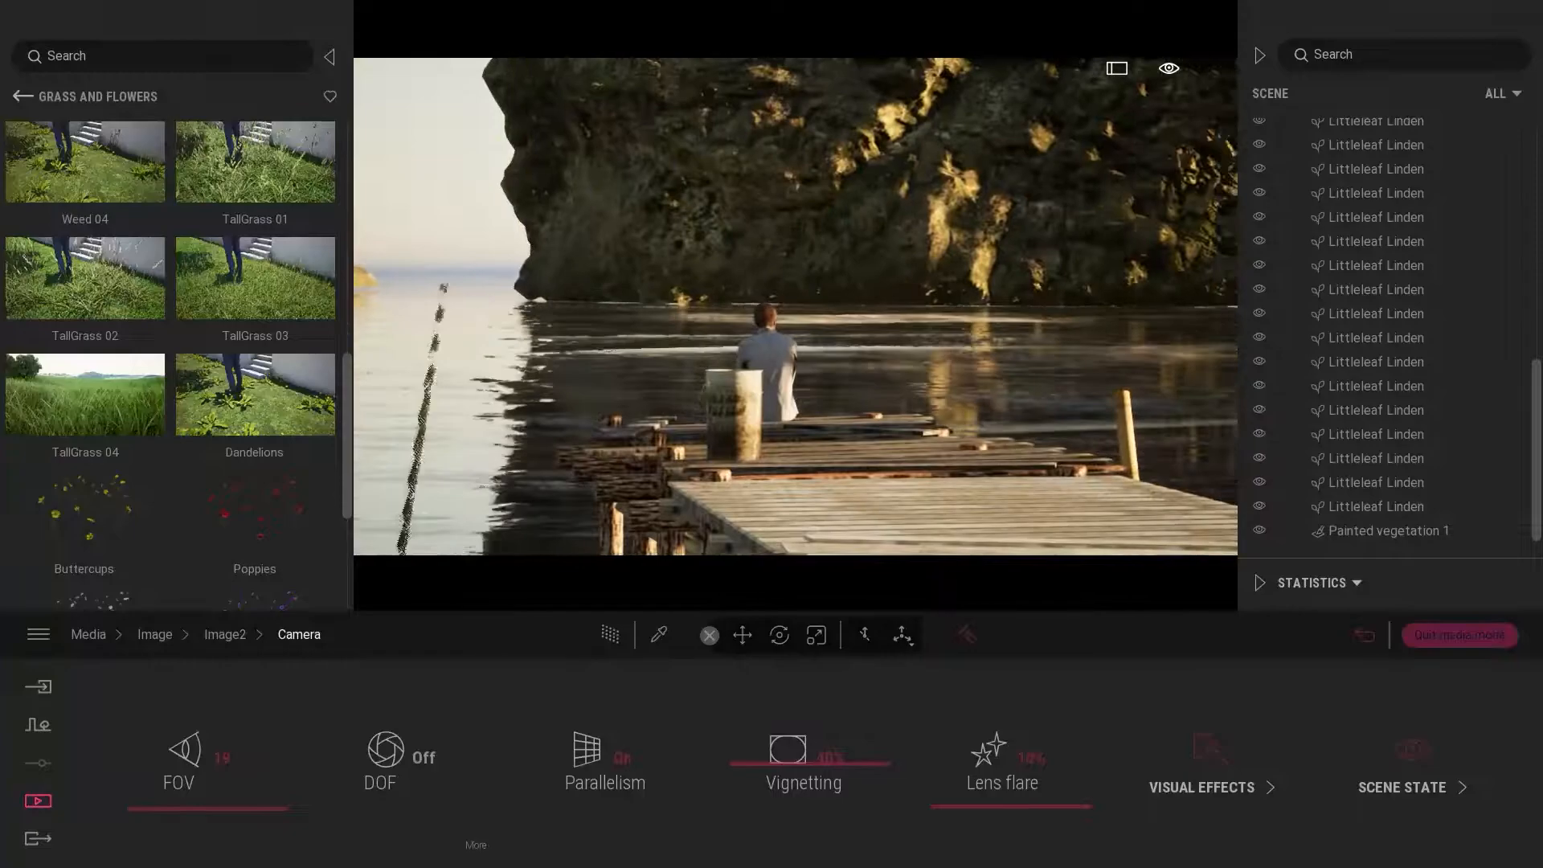
pyautogui.press('s')
pyautogui.press('d')
pyautogui.press('w')
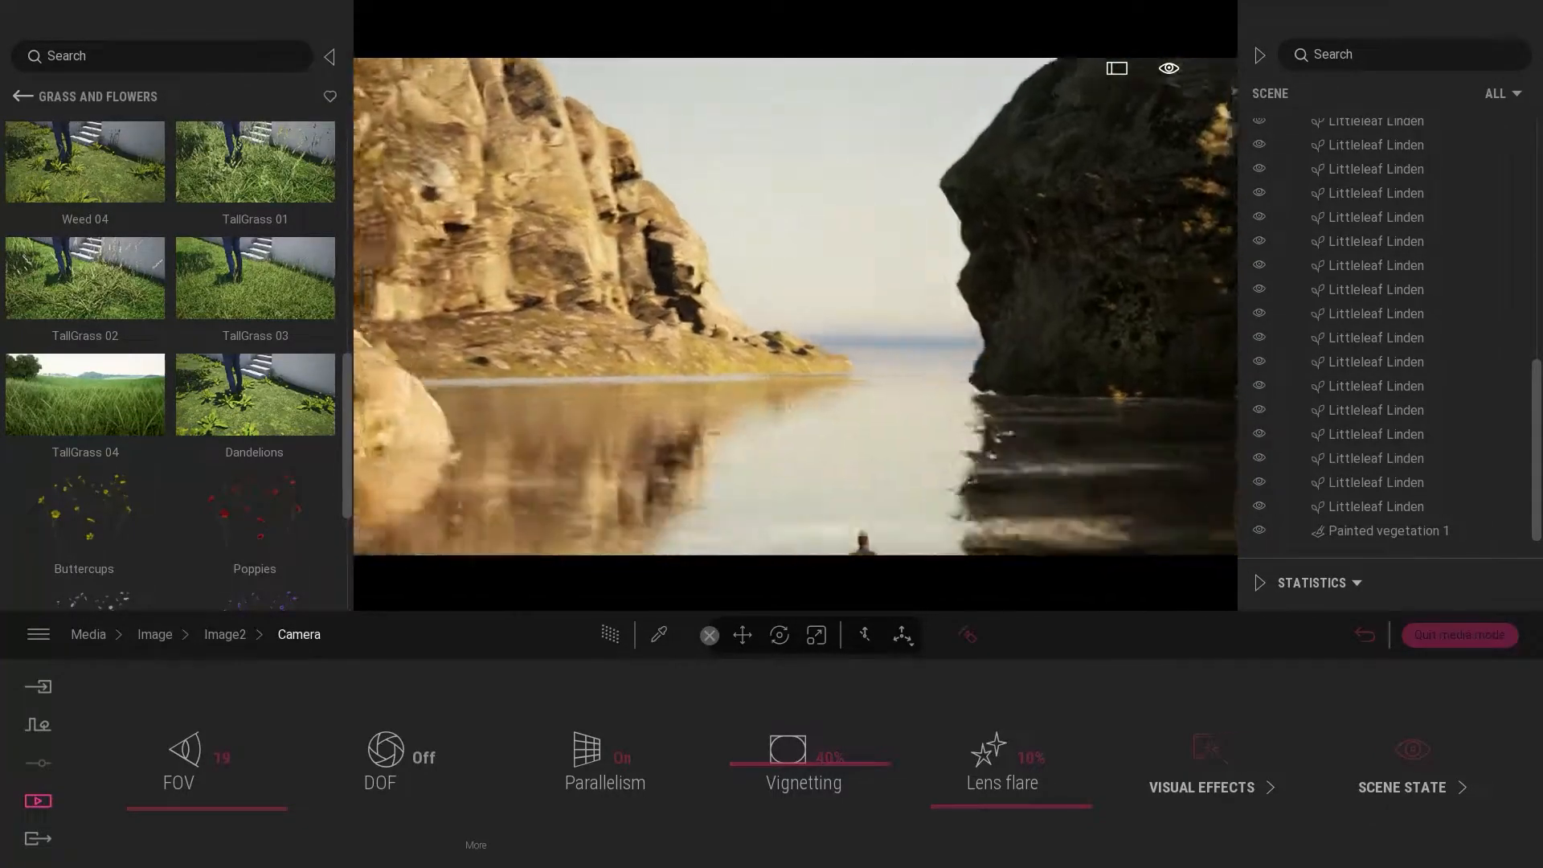
pyautogui.press('s')
pyautogui.press('w')
# - Apply the ISM color gradient to Image2
pyautogui.click(1202, 787)
pyautogui.click(597, 779)
pyautogui.click(627, 756)
pyautogui.click(664, 643)
# - Select the cliffs on both sides of the bay together and shift them slightly downward
pyautogui.click(634, 273)
pyautogui.keyDown('ctrl'); pyautogui.click(1037, 257); pyautogui.keyUp('ctrl')
pyautogui.moveTo(581, 304); pyautogui.dragTo(581, 328)
pyautogui.click(794, 221)
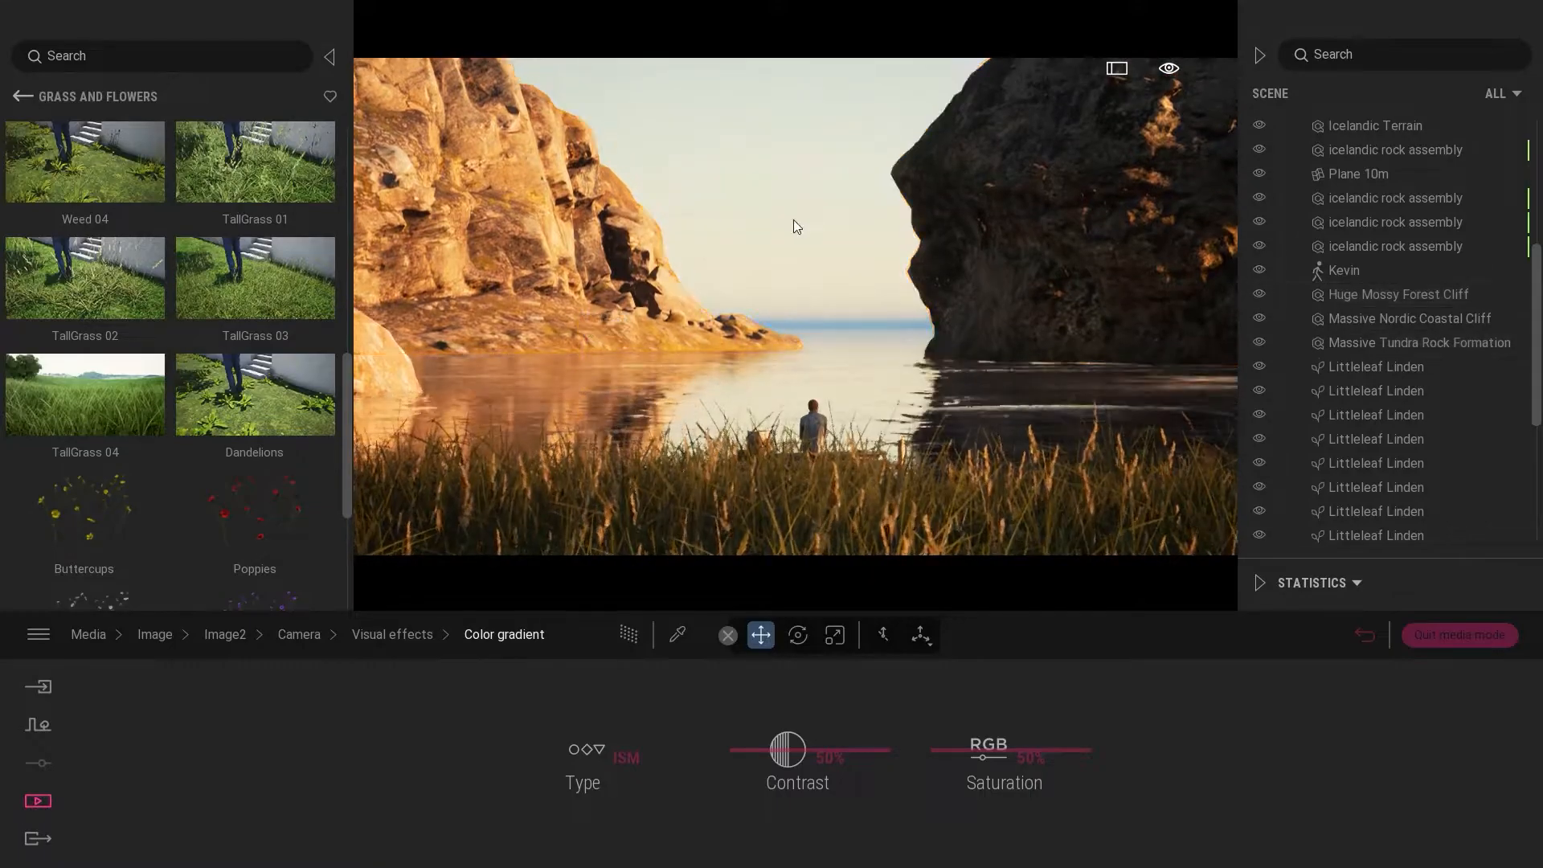
# - Return to the scene view and select the seated man at the end of the walkway
pyautogui.click(376, 635)
pyautogui.click(88, 634)
pyautogui.press('w')
pyautogui.moveTo(972, 456); pyautogui.dragTo(1053, 490, button='right')
pyautogui.press('w')
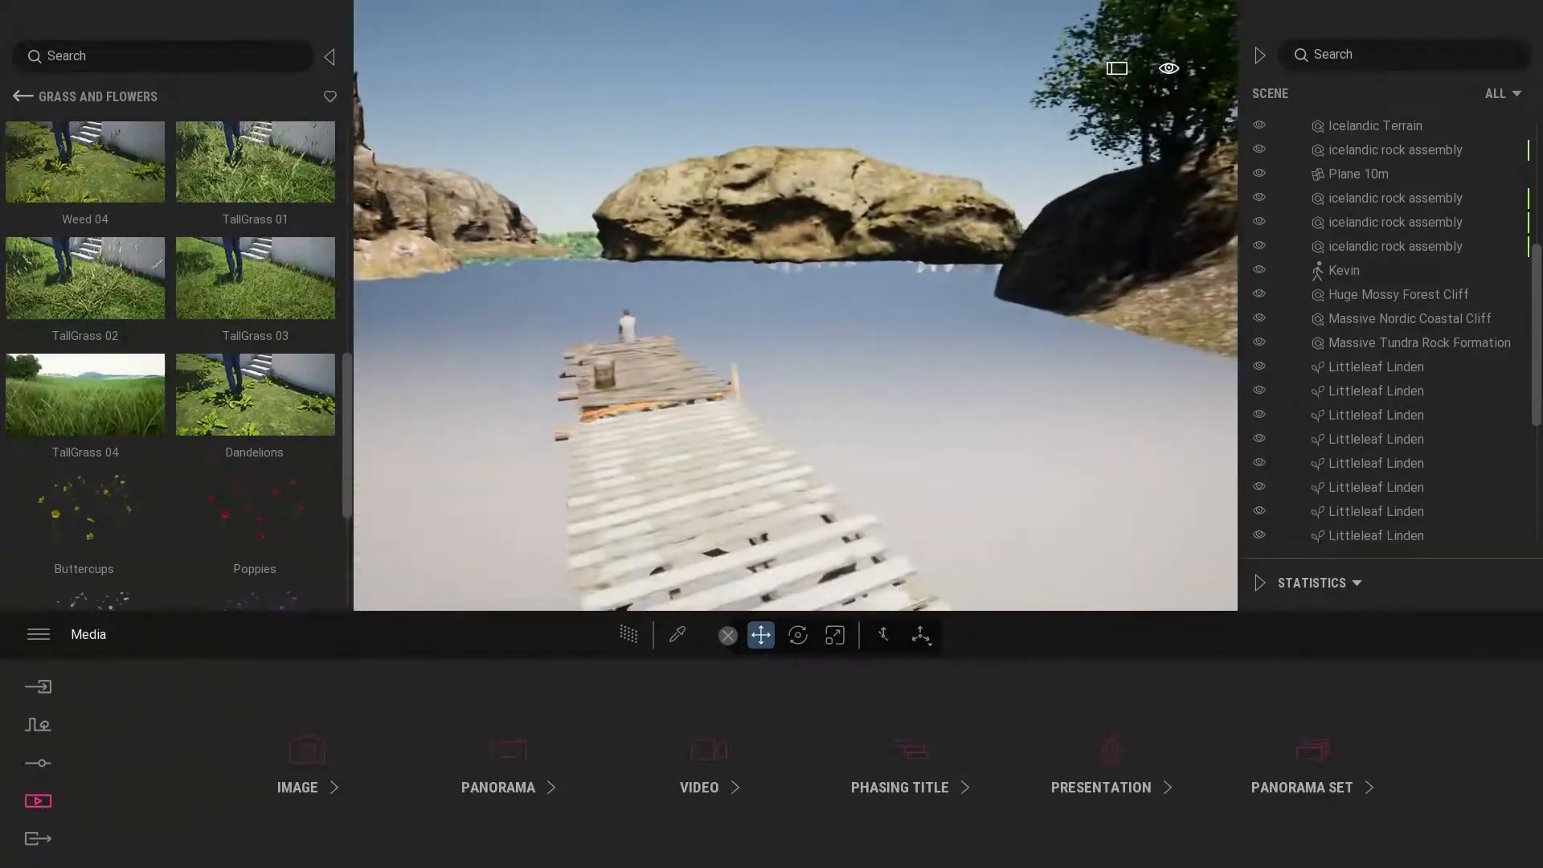
pyautogui.press('a')
pyautogui.click(720, 330)
pyautogui.moveTo(731, 320); pyautogui.dragTo(756, 362, button='right')
pyautogui.press('w')
# - Pick Image2's depth-of-field focus point and create Image3 framing the seated man against the dark cliff
pyautogui.click(316, 781)
pyautogui.click(462, 715)
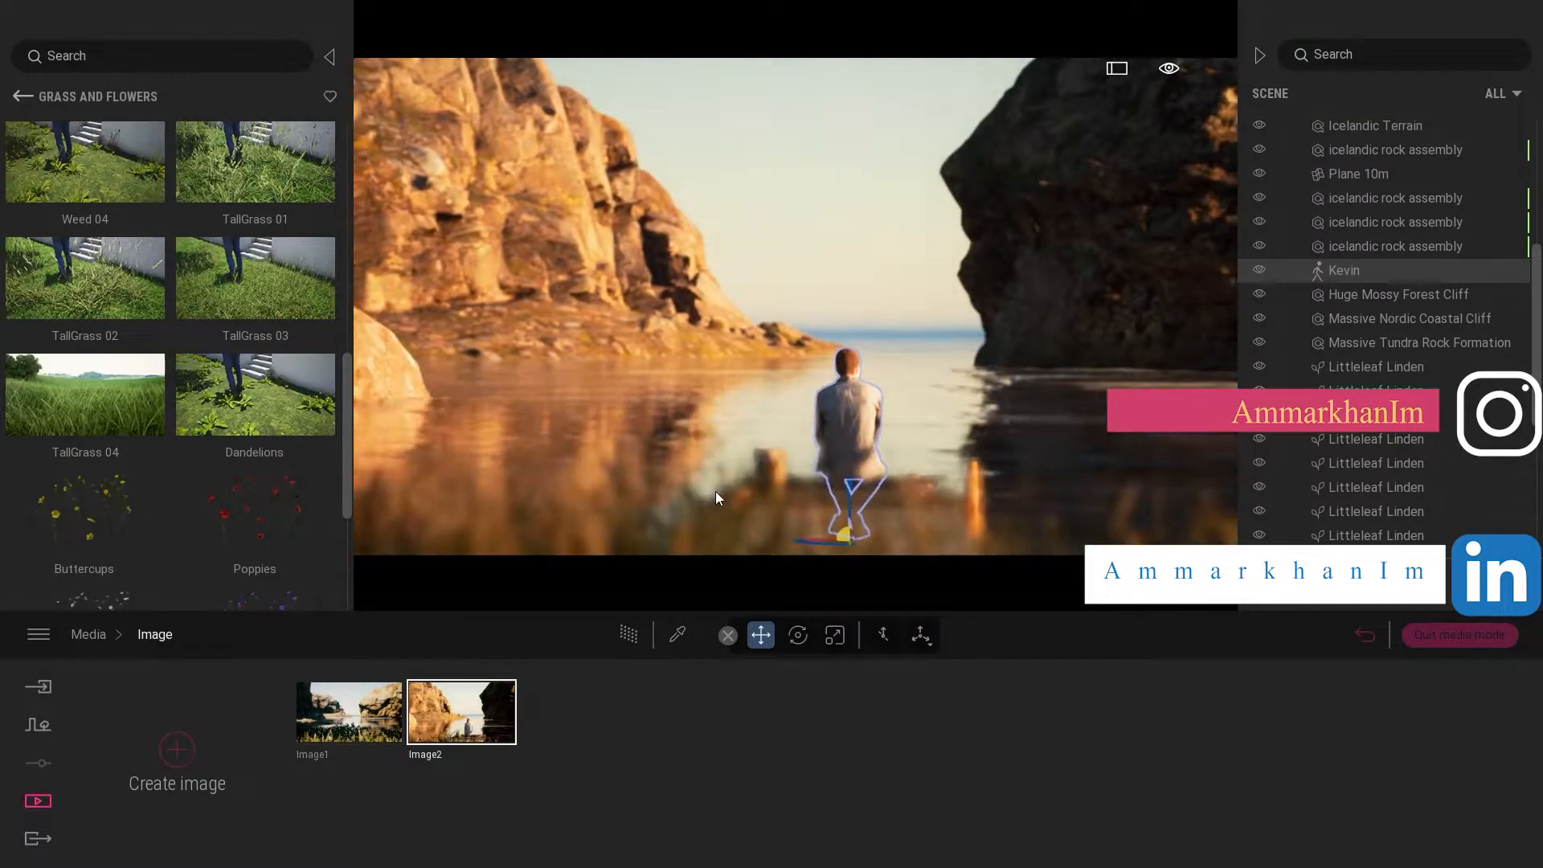
pyautogui.click(967, 635)
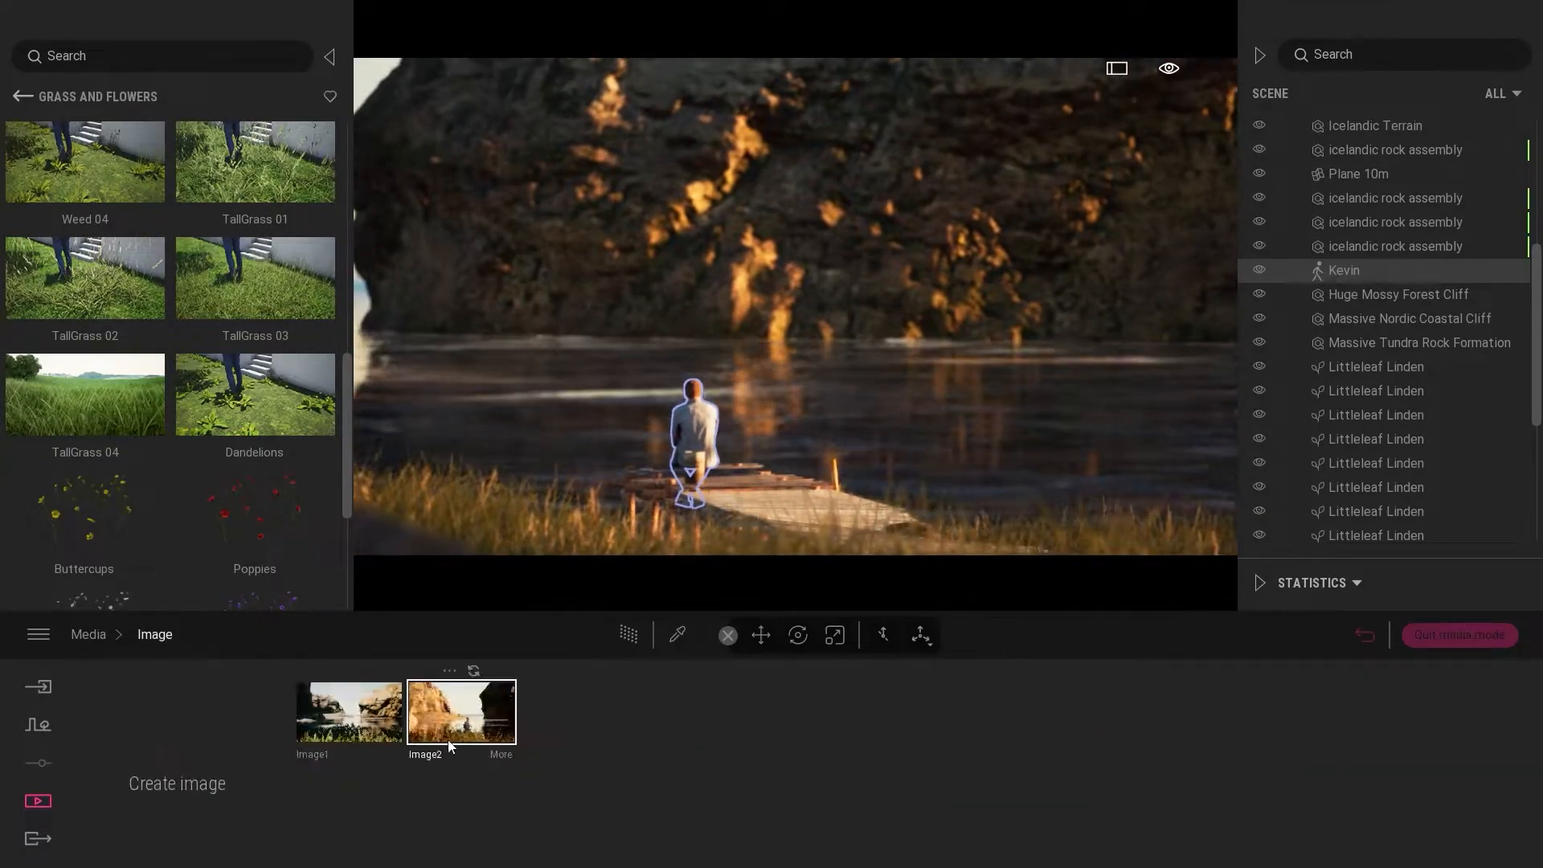
pyautogui.click(177, 756)
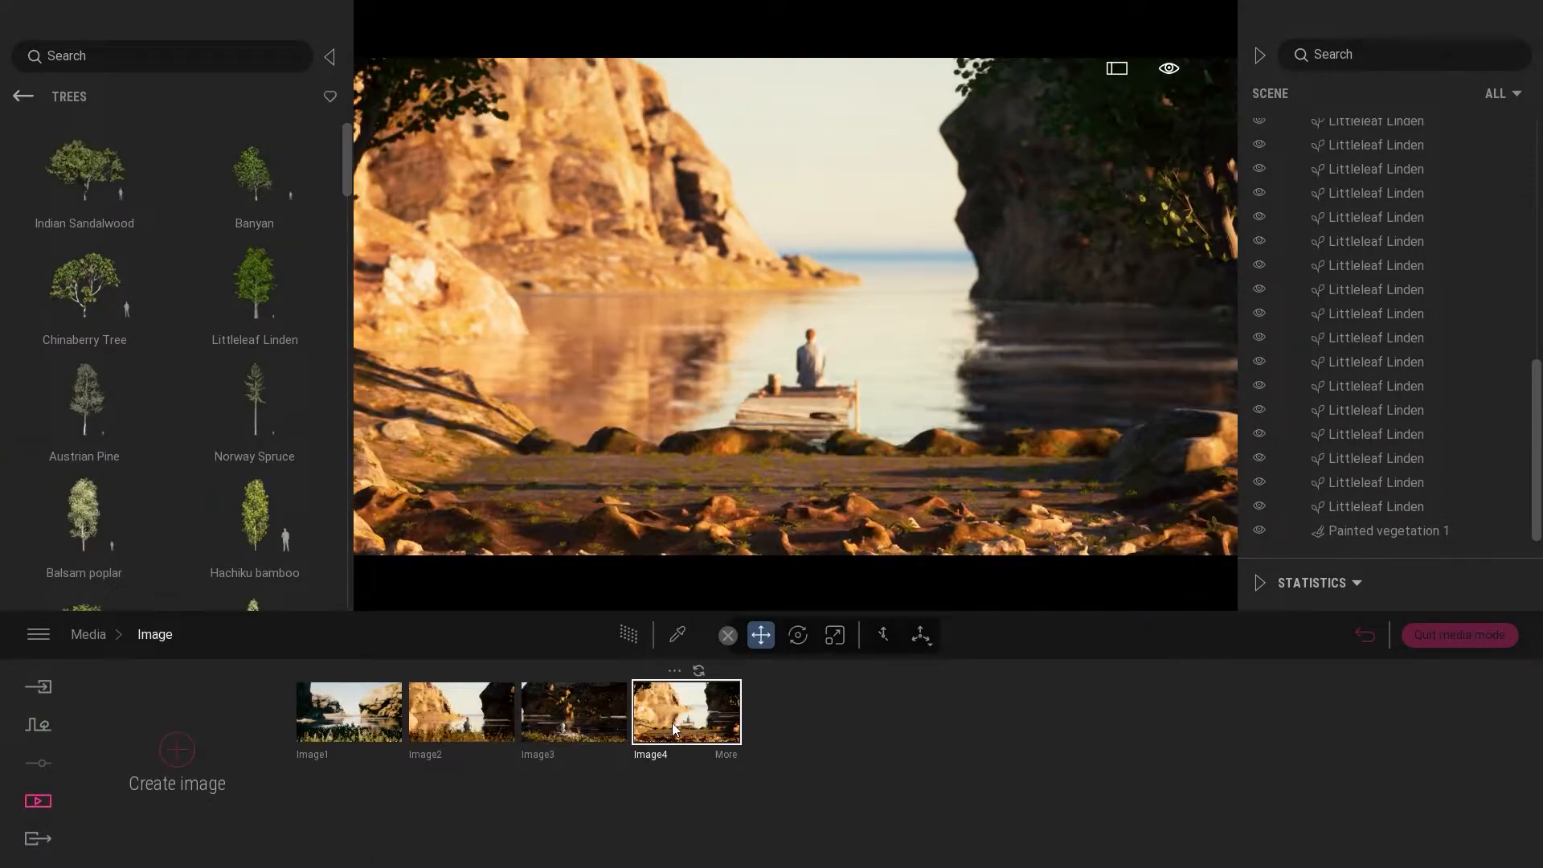
# - Open Image4's camera settings and pick its depth-of-field focus point
pyautogui.click(675, 729)
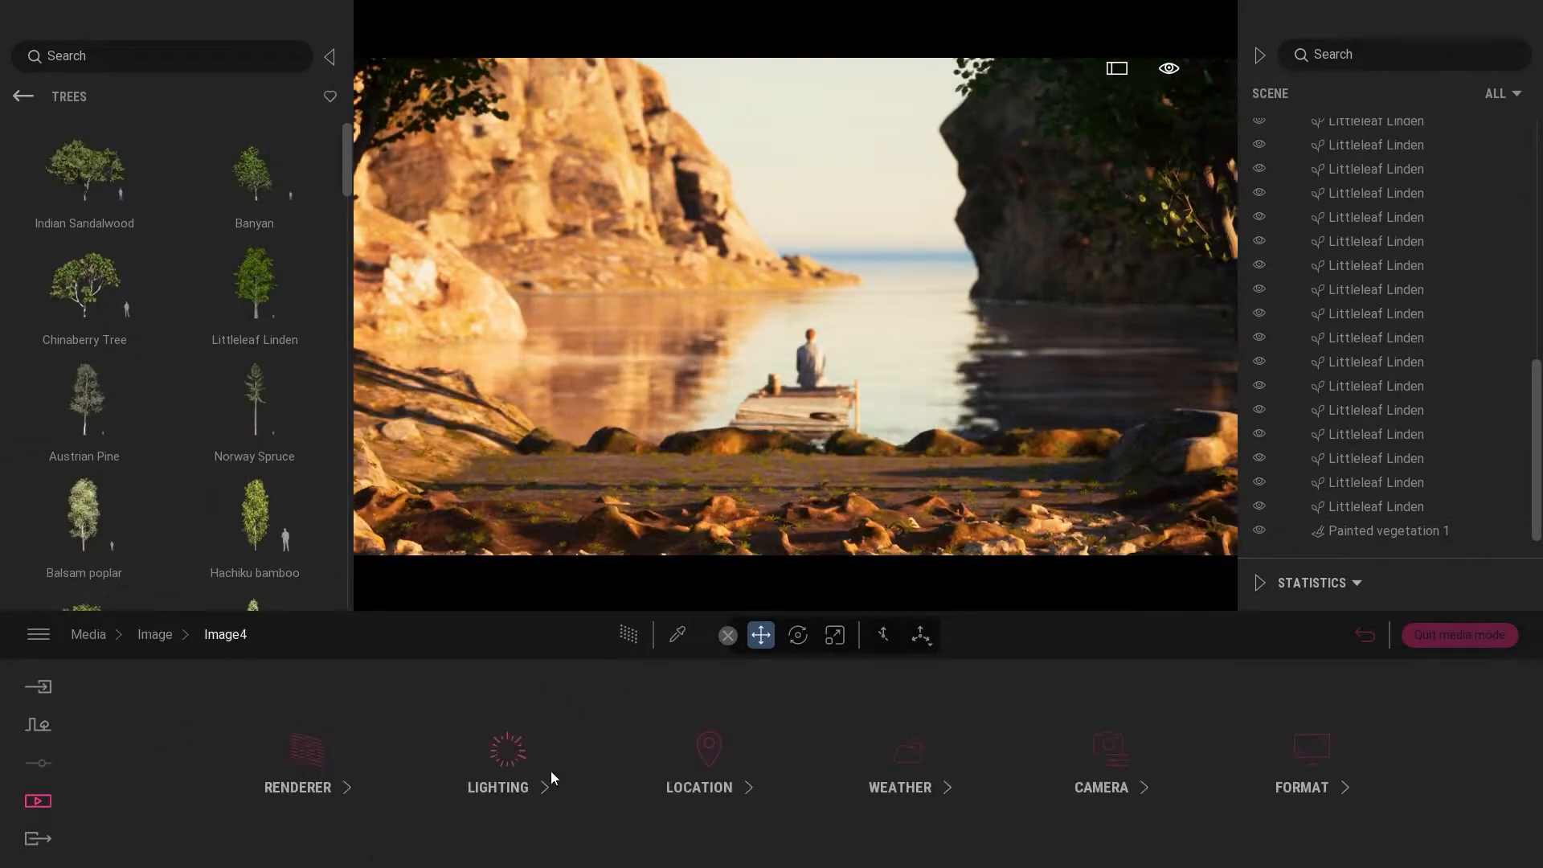
pyautogui.click(882, 634)
pyautogui.click(807, 430)
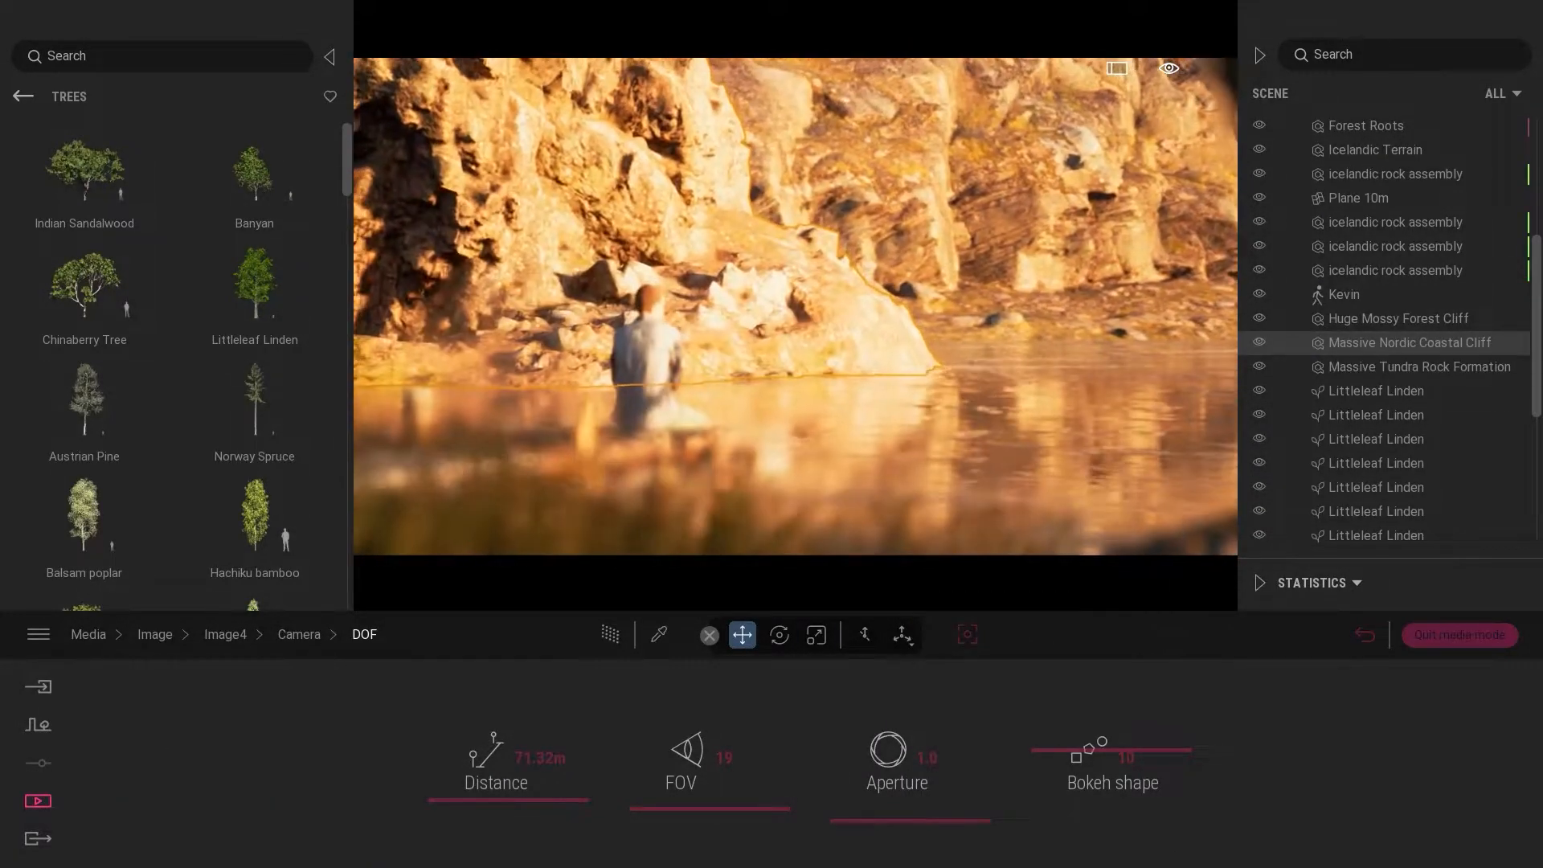
# - Create Image5 from the current view and set its depth-of-field focus point on the seated man
pyautogui.click(155, 634)
pyautogui.click(177, 750)
pyautogui.click(838, 758)
pyautogui.click(1021, 763)
pyautogui.click(386, 751)
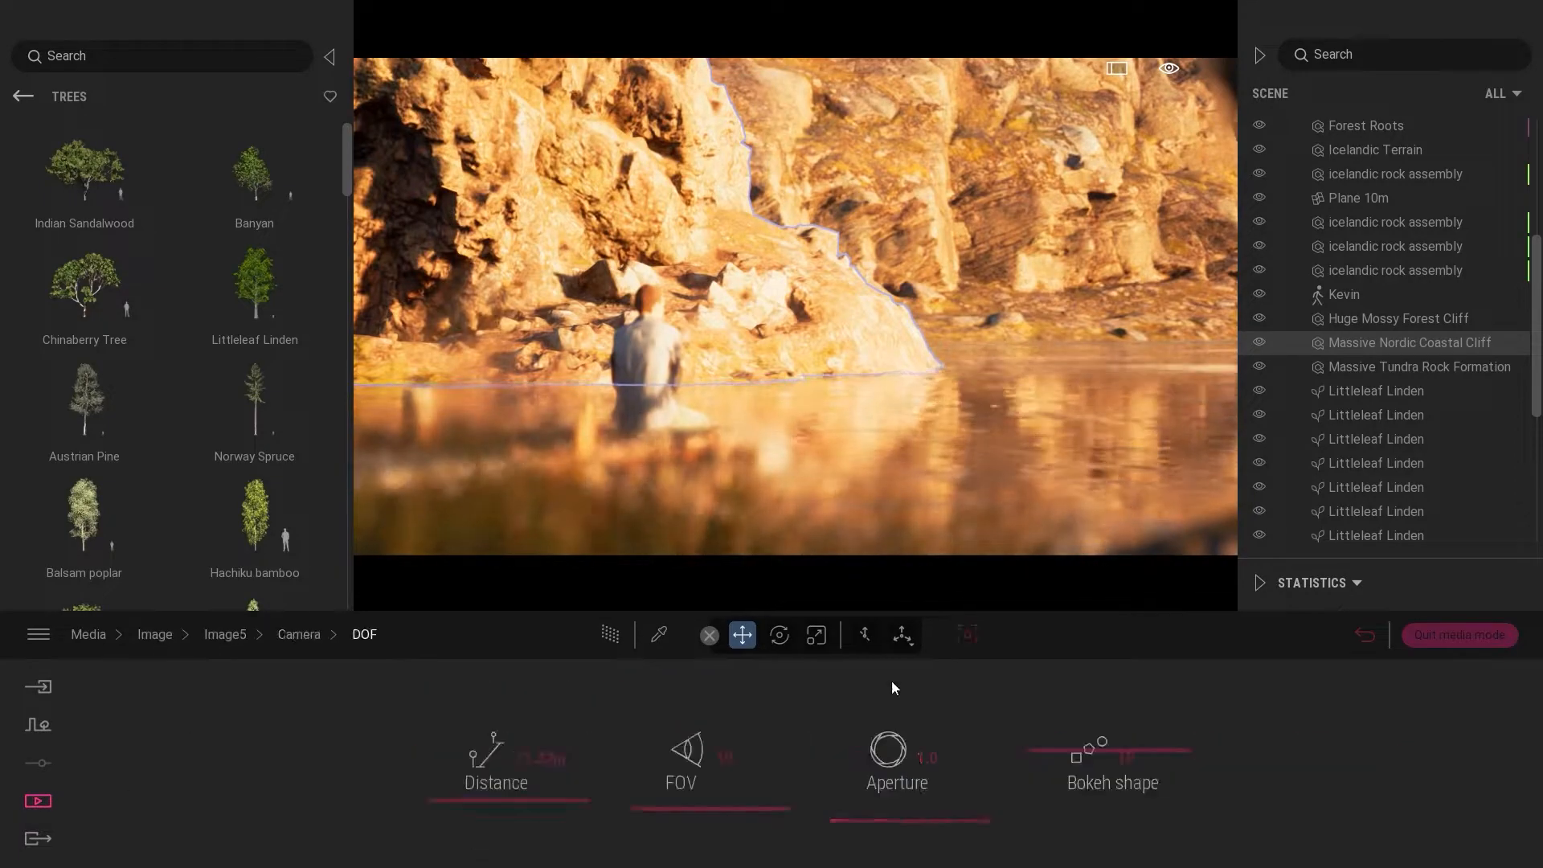
pyautogui.click(964, 634)
pyautogui.click(645, 354)
# - Adjust Image5's environment settings to give the scene a cooler daylight look
pyautogui.click(300, 635)
pyautogui.click(219, 638)
pyautogui.click(406, 763)
pyautogui.moveTo(863, 793); pyautogui.dragTo(863, 746)
pyautogui.moveTo(1221, 755)
pyautogui.mouseDown()
pyautogui.moveTo(1221, 785)
pyautogui.moveTo(1221, 744)
pyautogui.mouseUp()
# - Leave media mode to look around the scene, and reopen the saved images to view Image4 and Image3
pyautogui.click(1460, 635)
pyautogui.moveTo(924, 305); pyautogui.dragTo(962, 346, button='right')
pyautogui.click(298, 787)
pyautogui.click(686, 711)
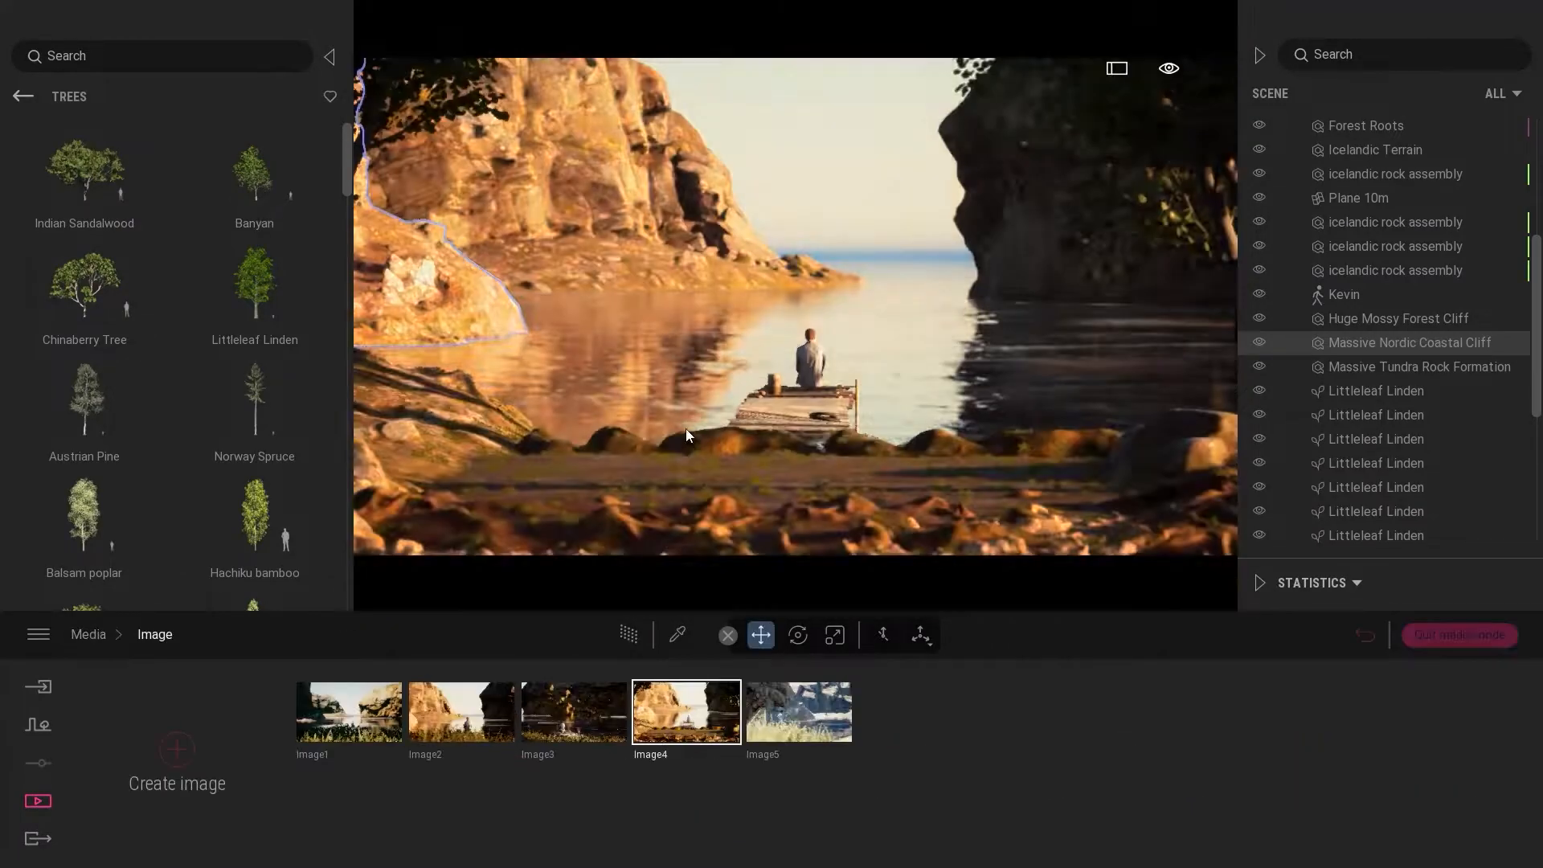
pyautogui.click(574, 712)
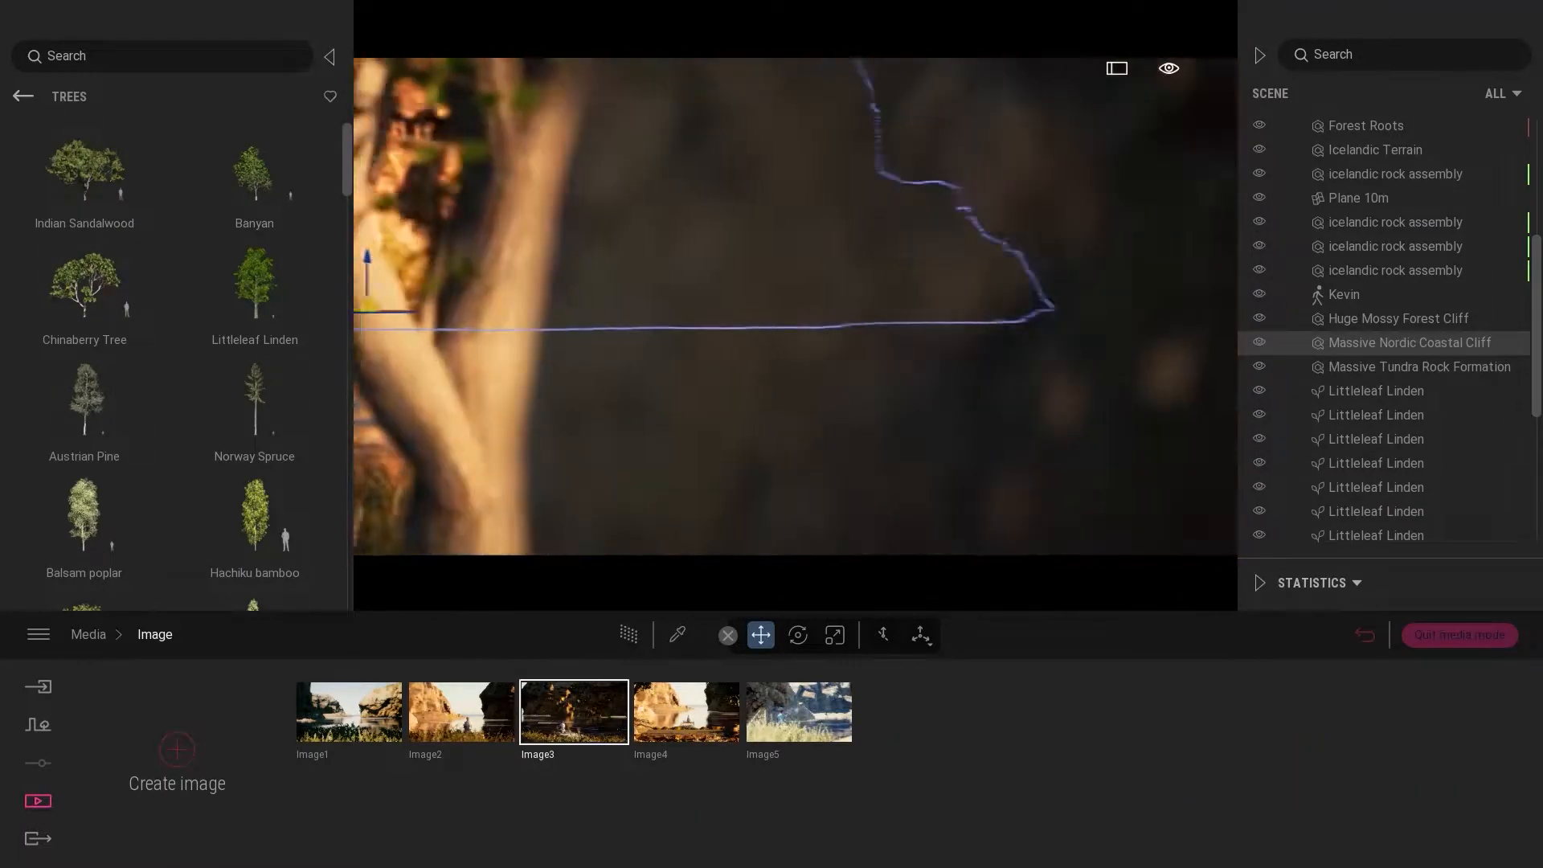